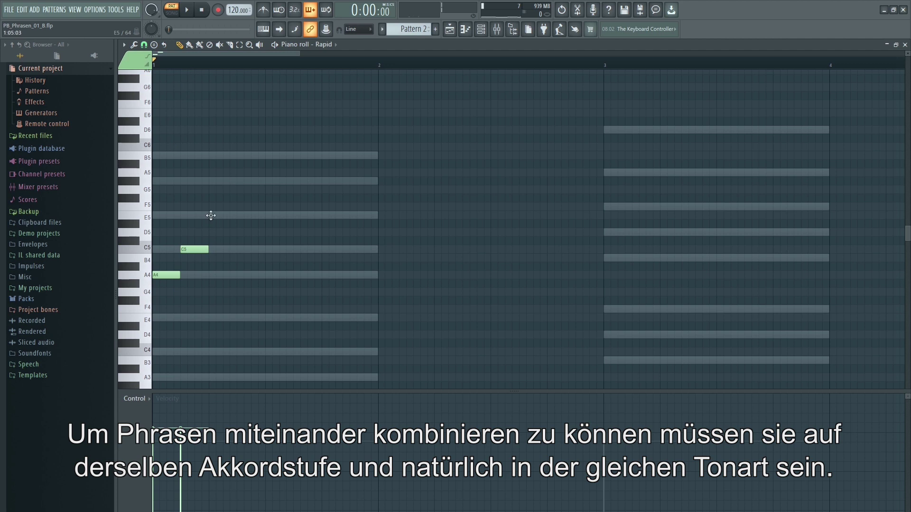
# Complete the eight-note melody in bar 1 with E5, G#5, C5, G#5, B5 and A4 on the ghost chord tones, and play it back.
pyautogui.click(238, 183)
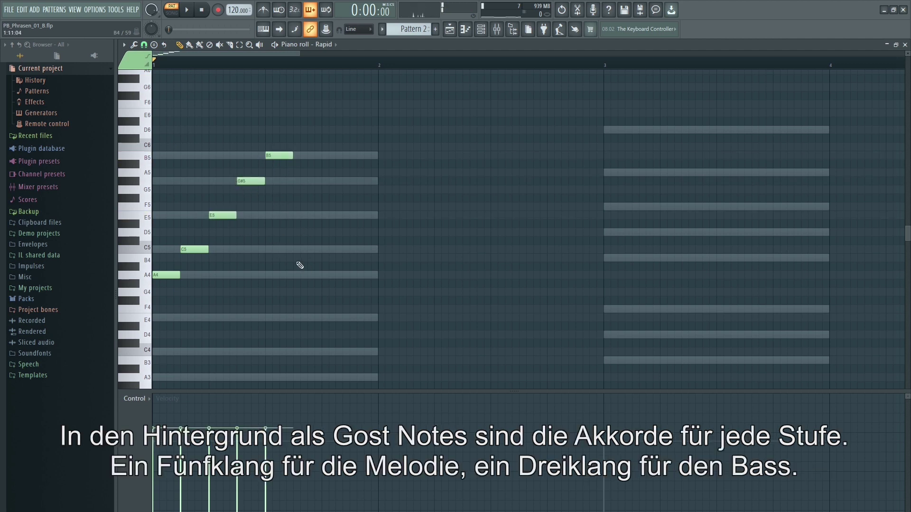
pyautogui.moveTo(277, 163); pyautogui.dragTo(285, 249)
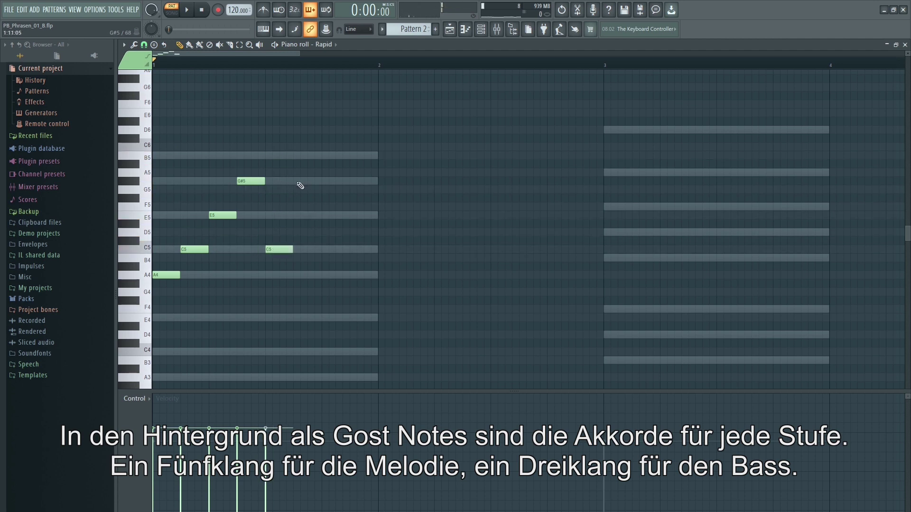
pyautogui.click(327, 157)
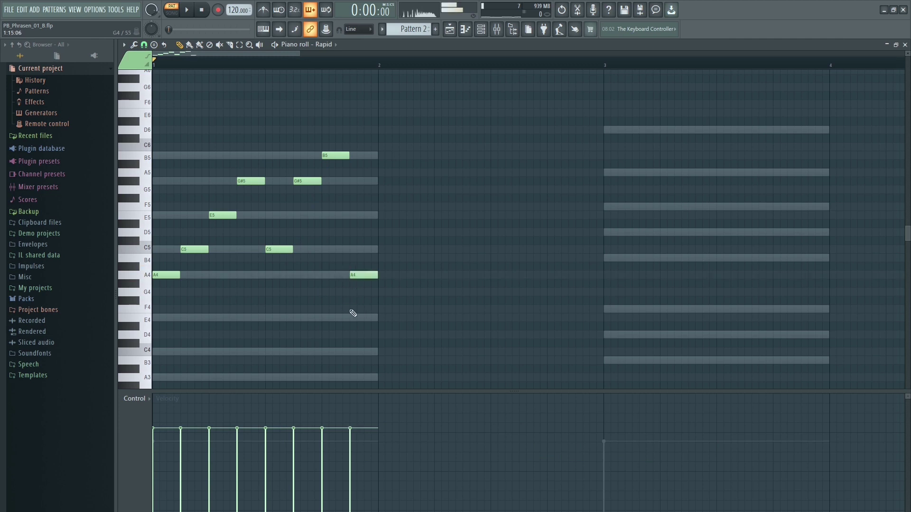
pyautogui.press('space')
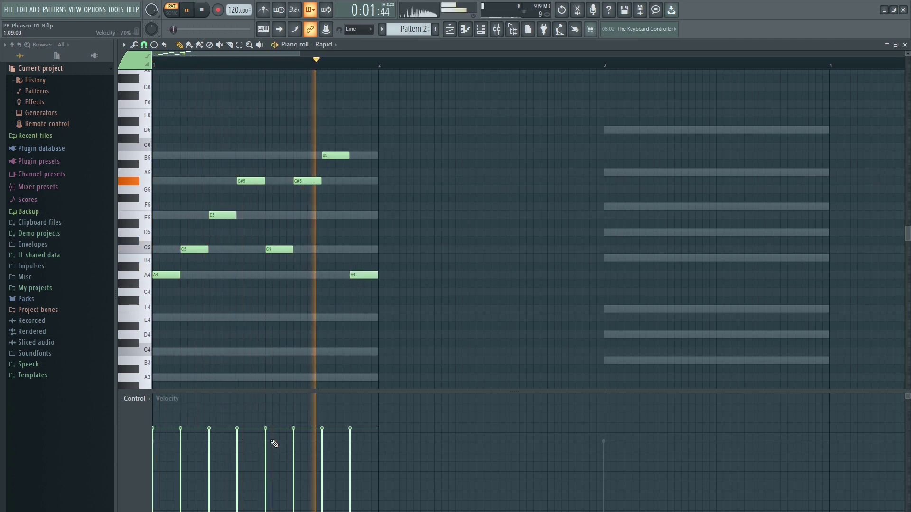
pyautogui.press('space')
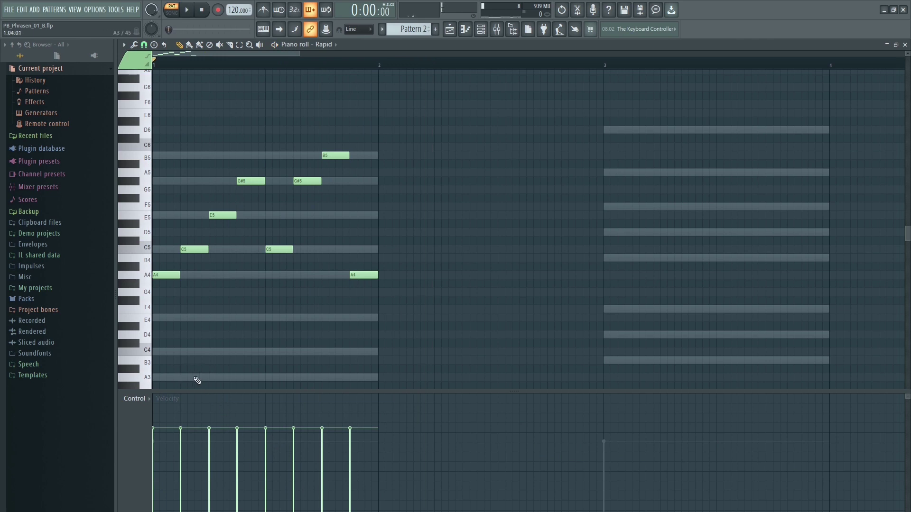
# Add the bass notes A3, C4, E4 and A3 beneath the melody in bar 1 and play the bar.
pyautogui.click(176, 378)
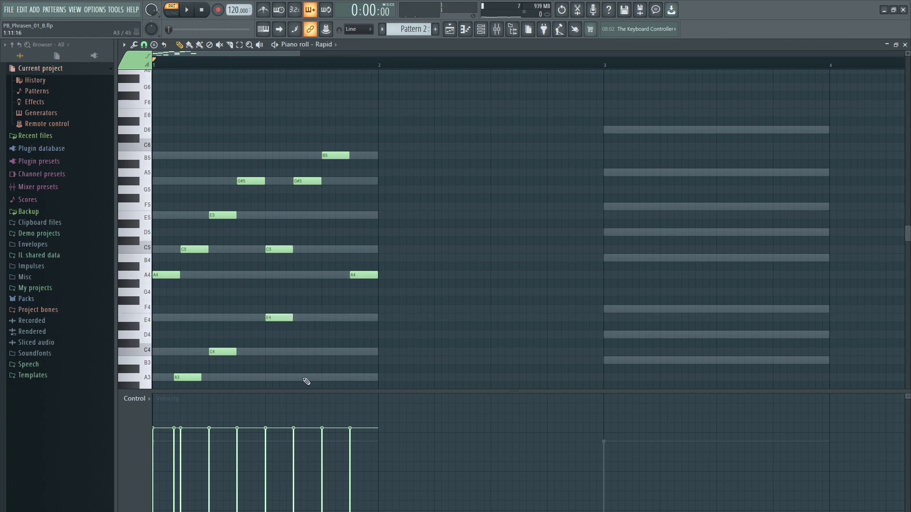
pyautogui.press('space')
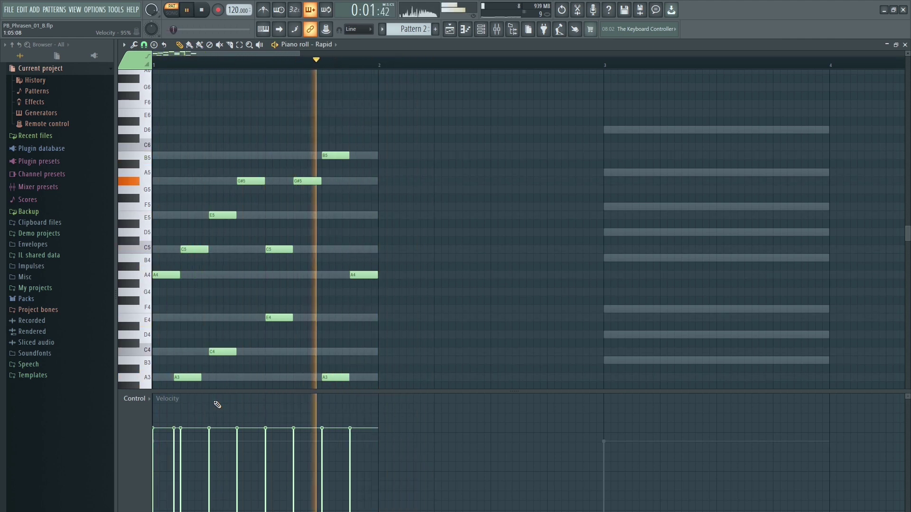
pyautogui.press('space')
# Copy all notes of the bar 1 phrase to bar 3 and transpose the copy up two semitones.
pyautogui.moveTo(157, 134); pyautogui.dragTo(385, 394)
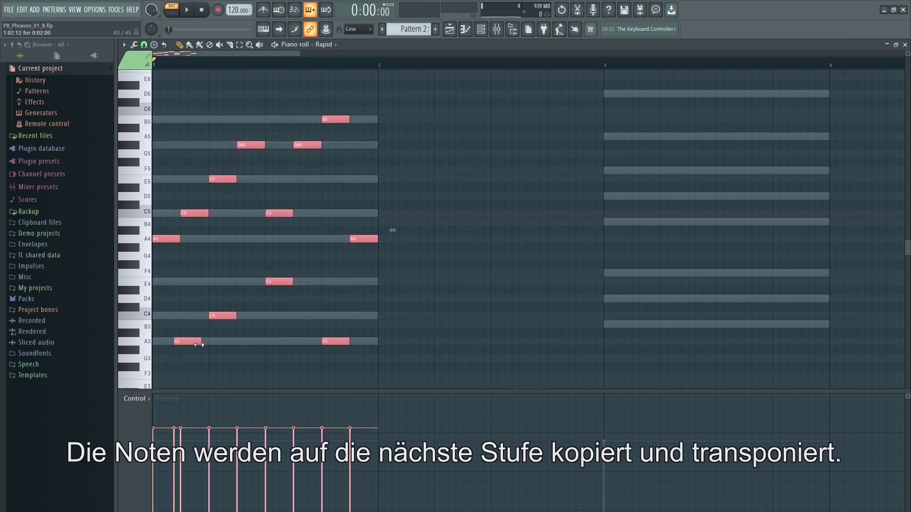
pyautogui.moveTo(164, 239); pyautogui.dragTo(614, 252)
pyautogui.hotkey('shift', 'Up')
pyautogui.hotkey('shift', 'Up')
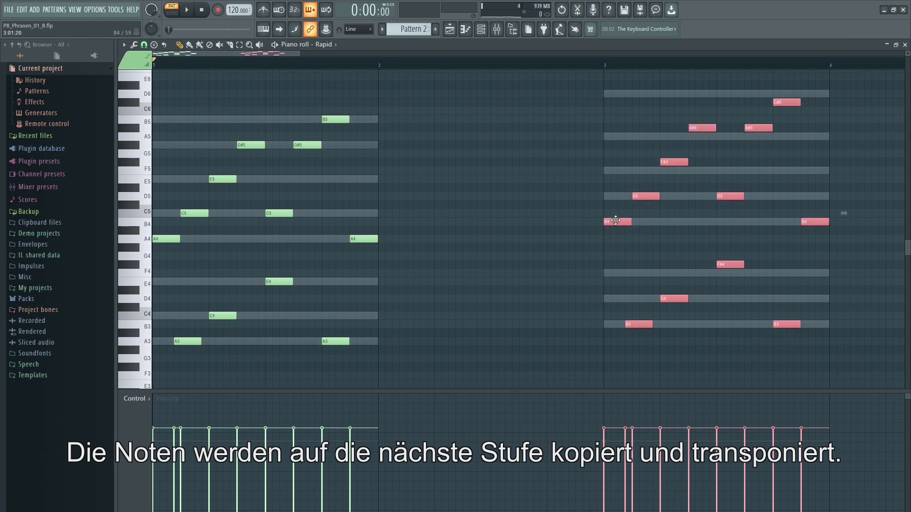
# Fit the bar 3 copy to its ghost chord by changing C#6 to D6, F#5 to F5 and F#4 to F4, with playback starting at bar 3.
pyautogui.hotkey('ctrl', 'd')
pyautogui.click(787, 102)
pyautogui.click(674, 163)
pyautogui.click(609, 68)
pyautogui.press('space')
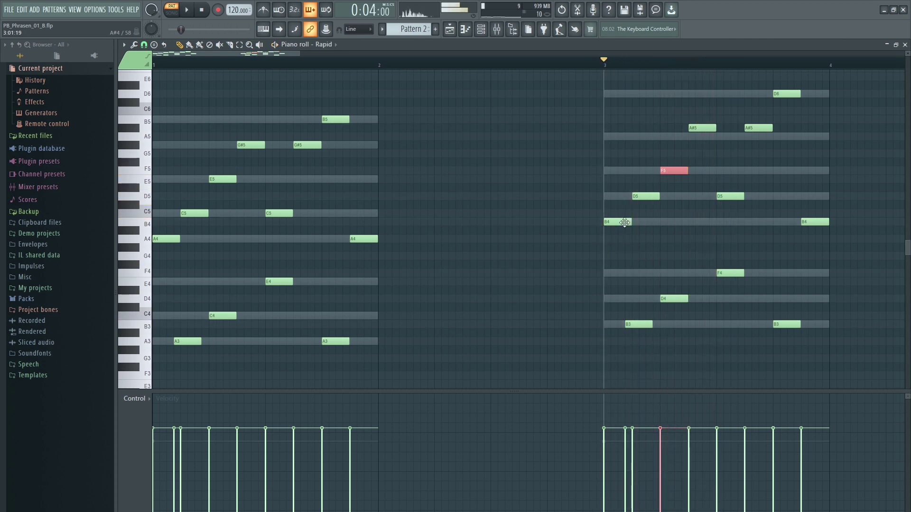
pyautogui.hotkey('ctrl', 'd')
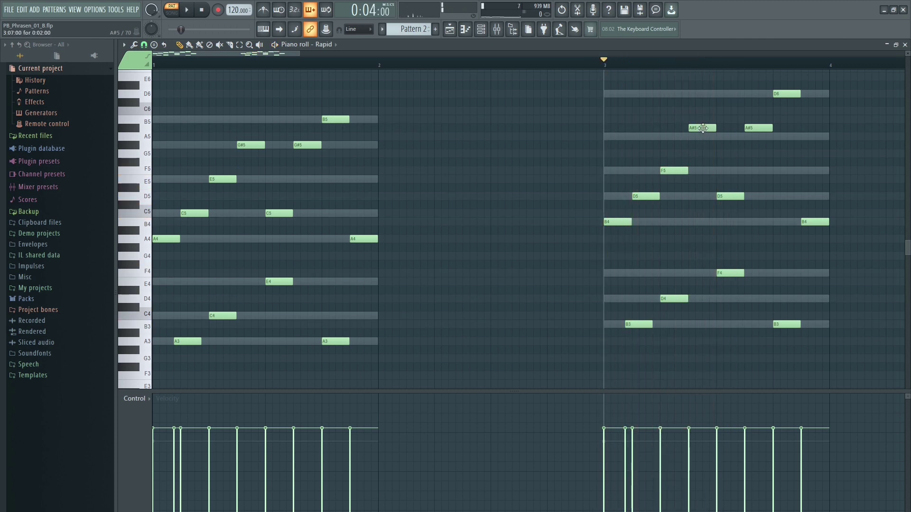
# Lower the two A#5 notes in bar 3 to A5, and play back the phrases in bars 1 and 3.
pyautogui.moveTo(749, 125); pyautogui.dragTo(757, 129)
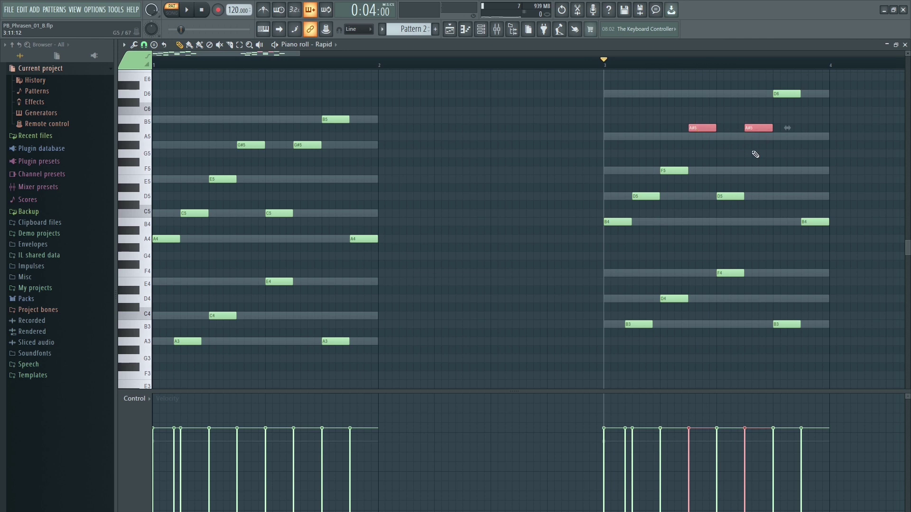
pyautogui.press('Down')
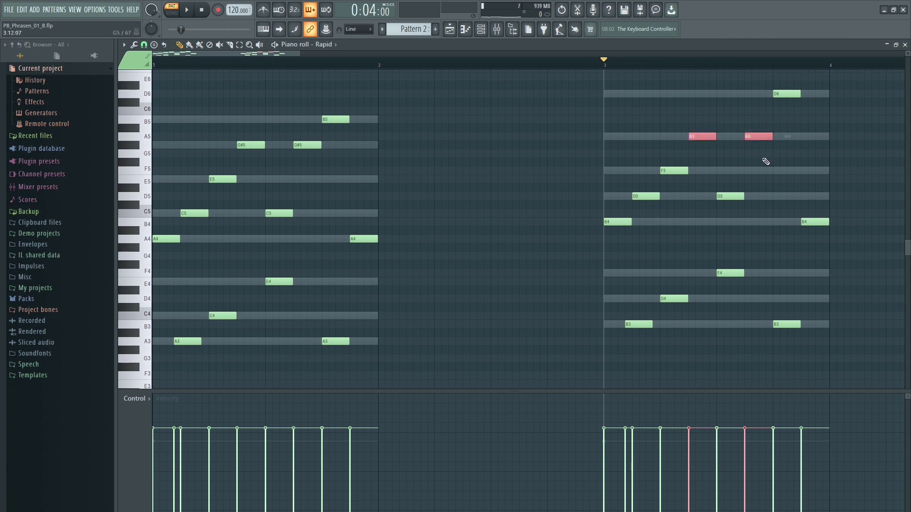
pyautogui.press('space')
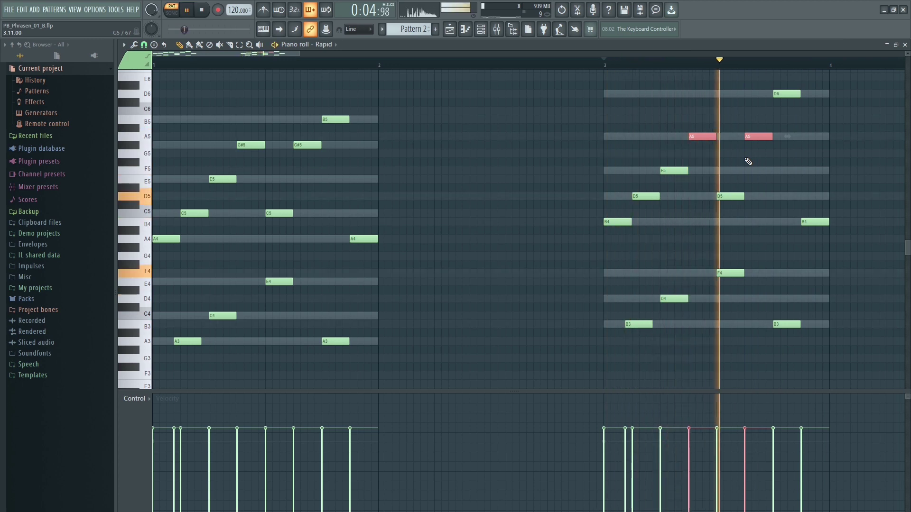
pyautogui.press('space')
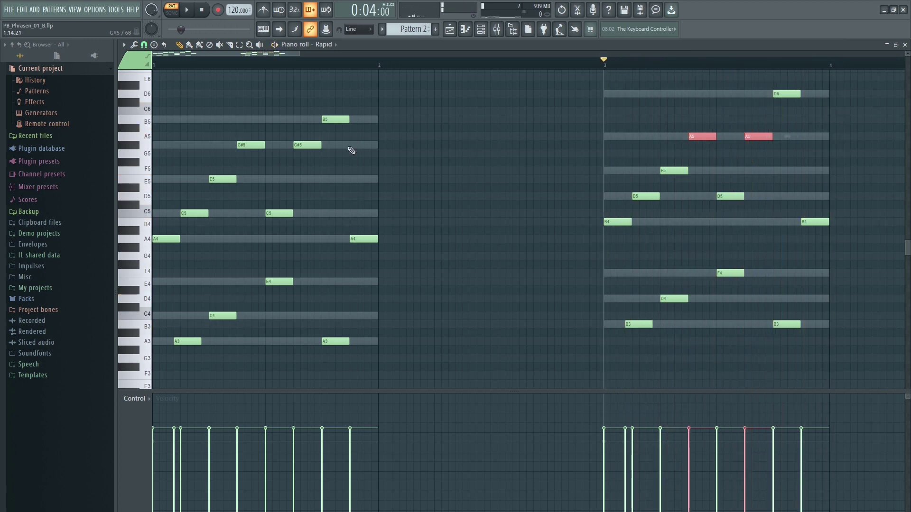
pyautogui.click(158, 64)
pyautogui.press('space')
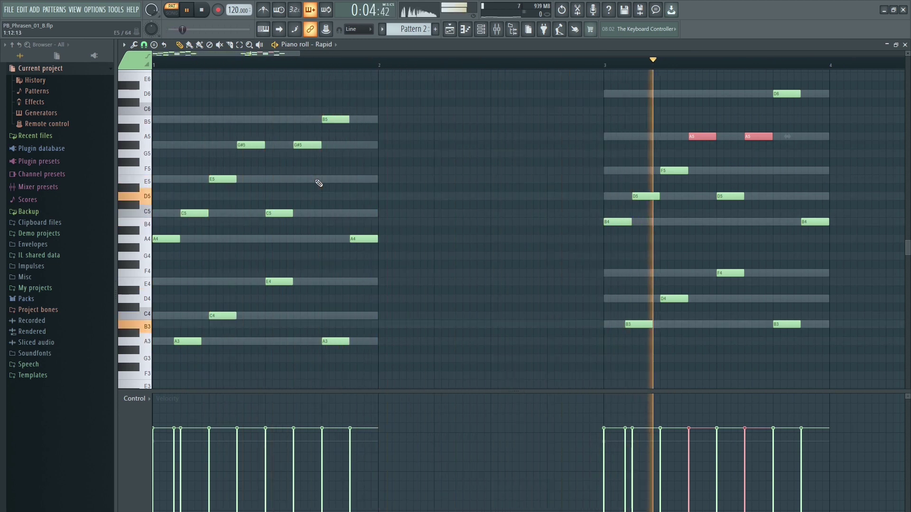
pyautogui.press('space')
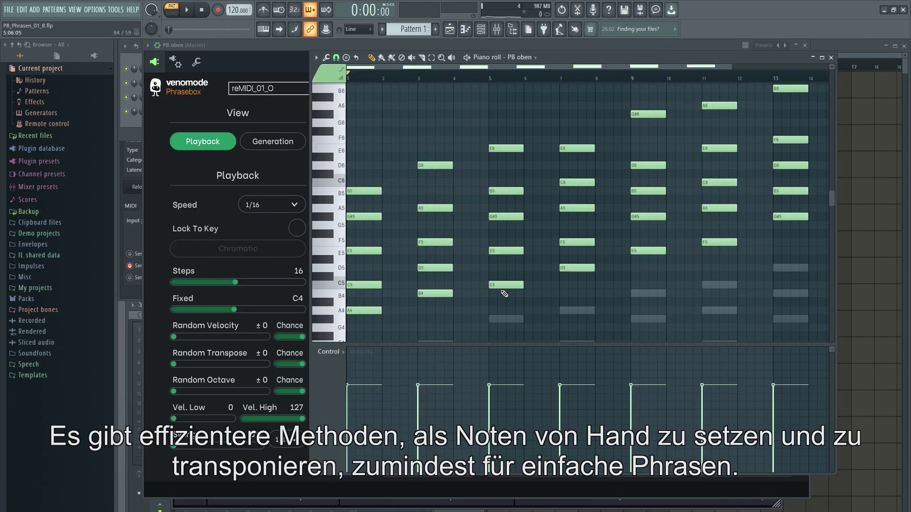
# Play the PB oben chord pattern and view both its piano roll chords and the running phrase in the Phrasebox editor.
pyautogui.moveTo(830, 201)
pyautogui.mouseDown()
pyautogui.moveTo(833, 158)
pyautogui.moveTo(838, 207)
pyautogui.moveTo(838, 195)
pyautogui.mouseUp()
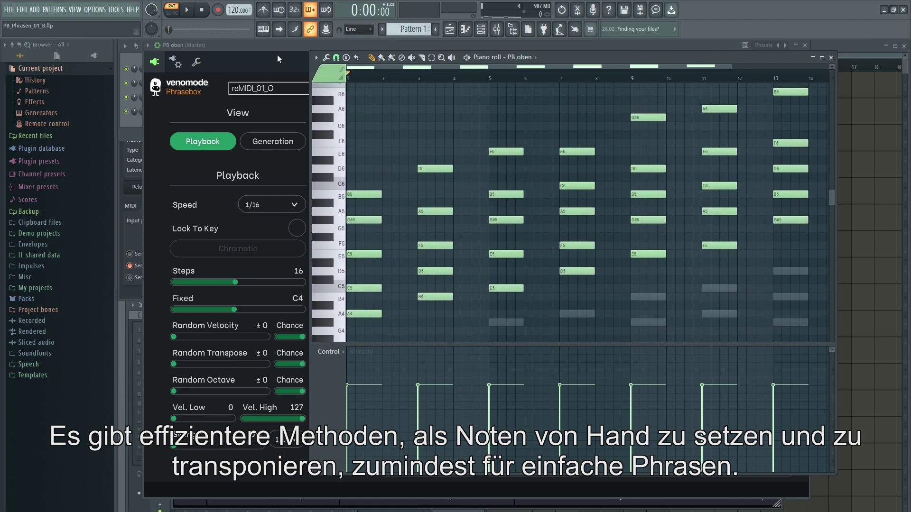
pyautogui.click(277, 62)
pyautogui.press('space')
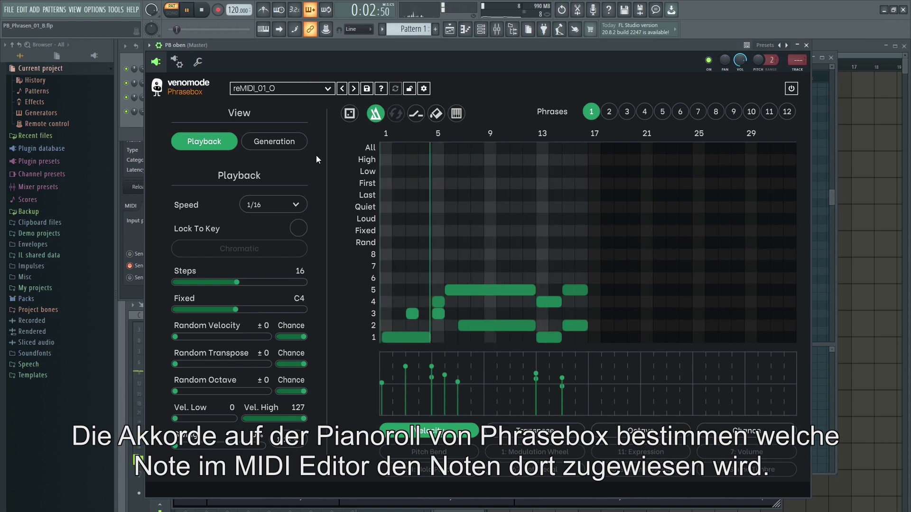
pyautogui.click(467, 30)
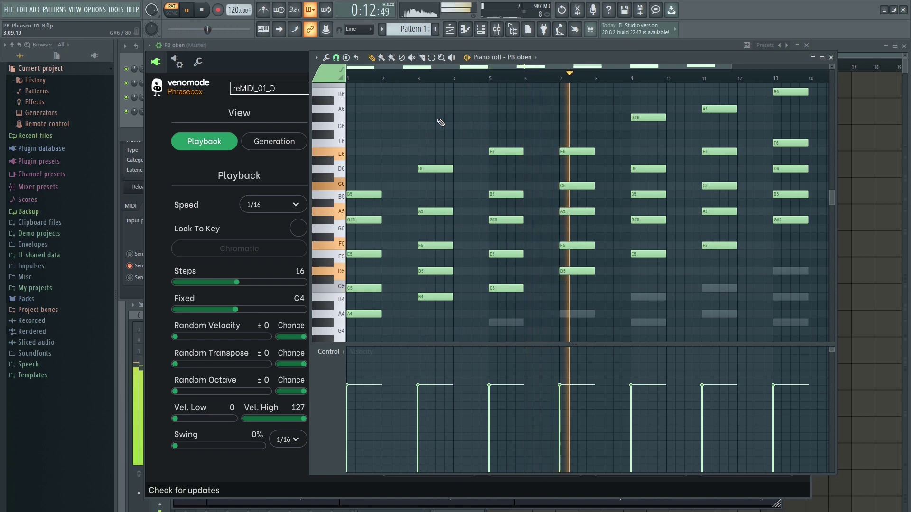
pyautogui.press('space')
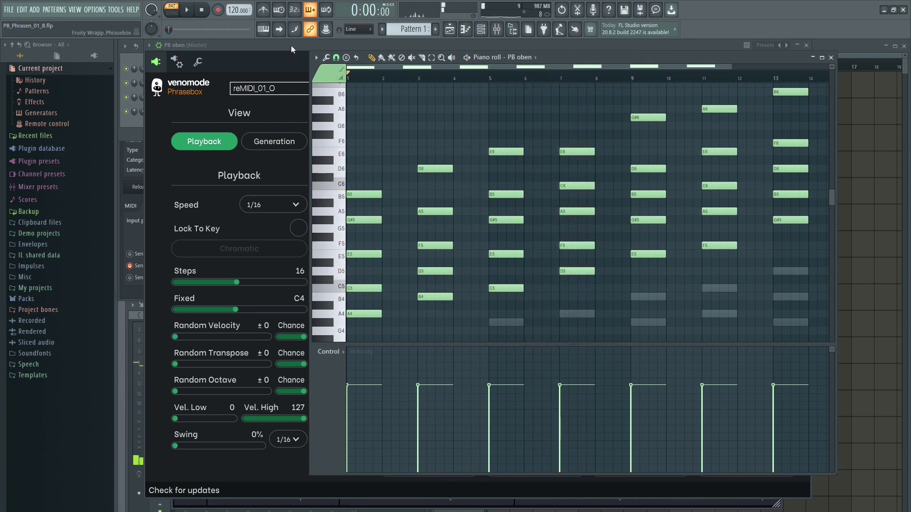
# Play the chords through Phrasebox and audition phrases 1 to 5 one after another, leaving phrase 5 selected.
pyautogui.click(291, 45)
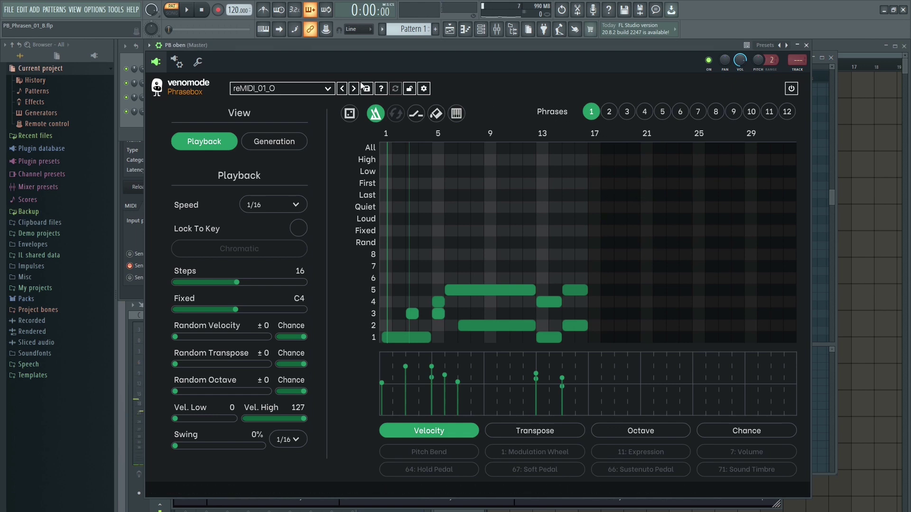
pyautogui.press('space')
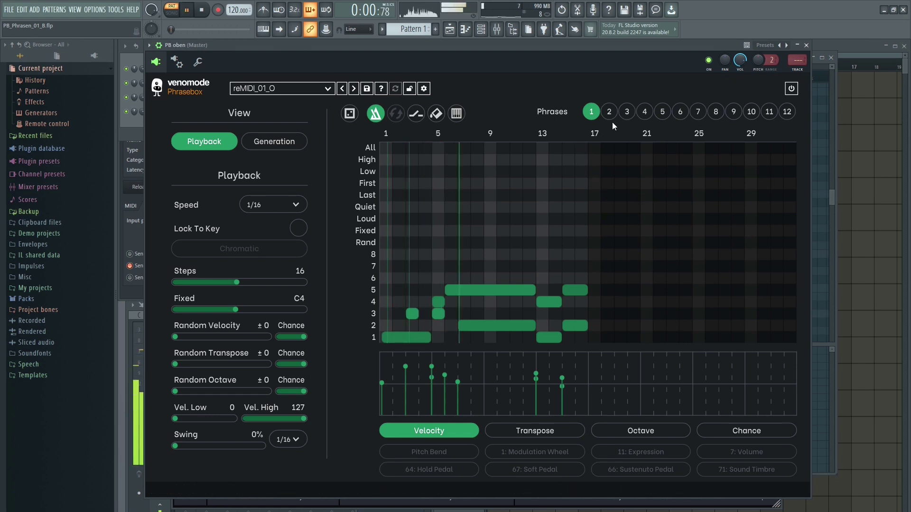
pyautogui.click(610, 113)
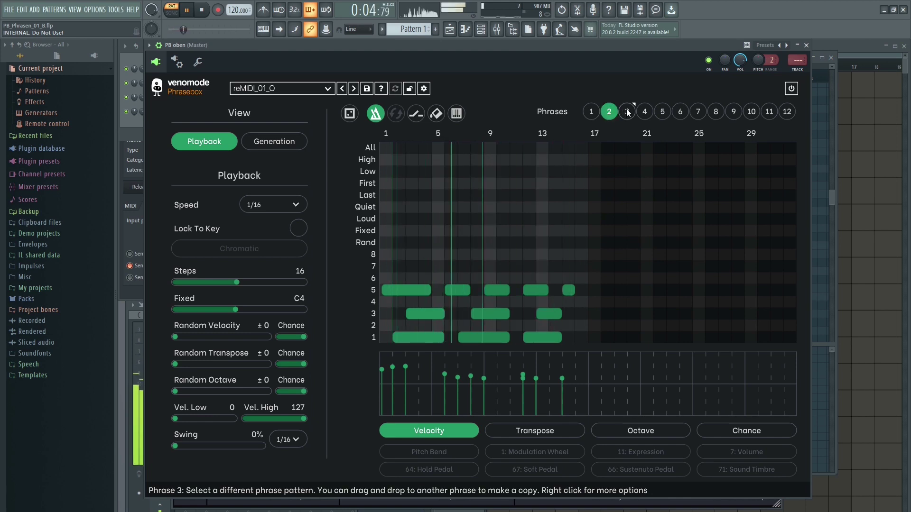
pyautogui.click(627, 112)
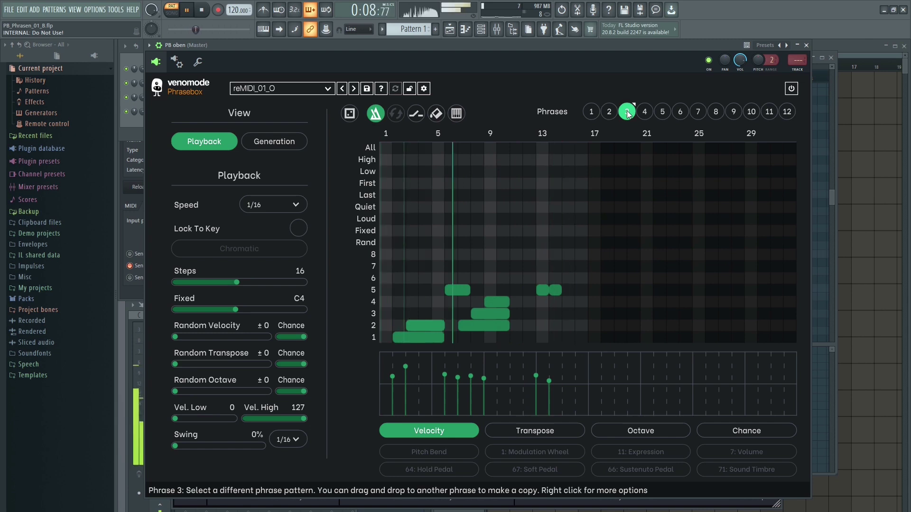
pyautogui.click(644, 112)
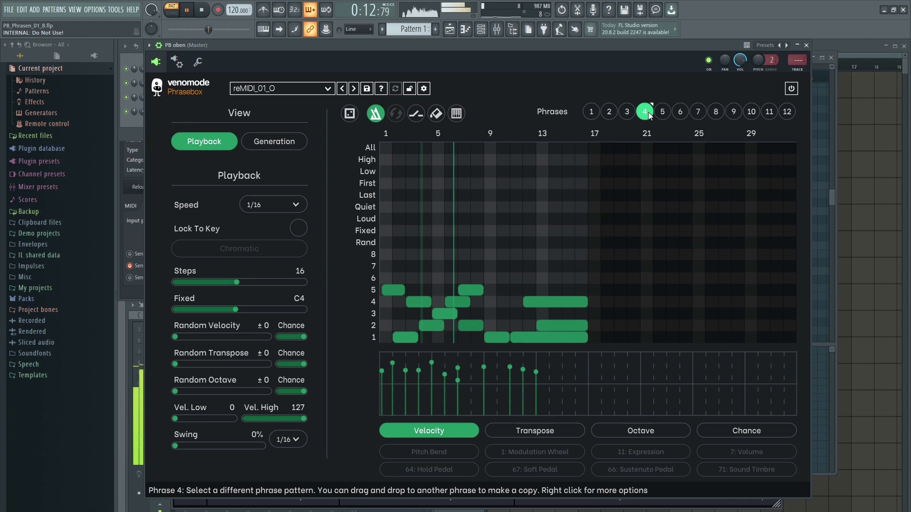
pyautogui.click(662, 113)
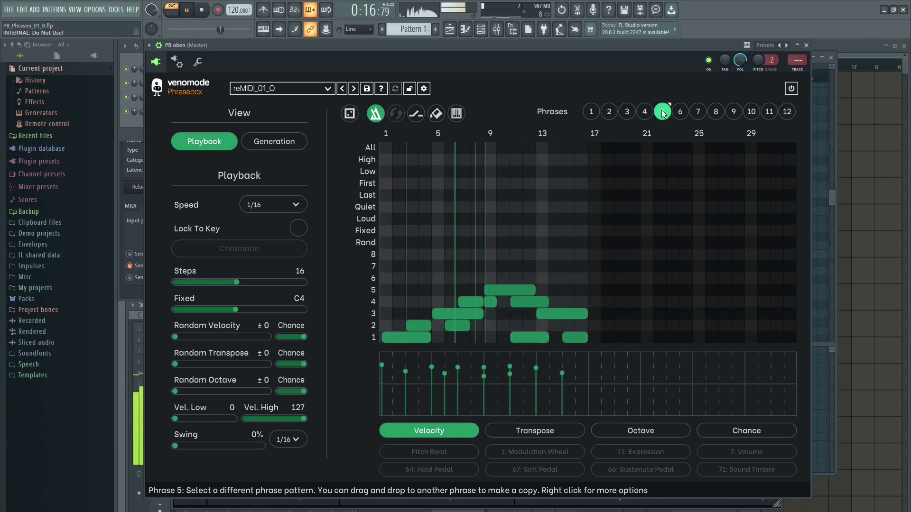
pyautogui.press('space')
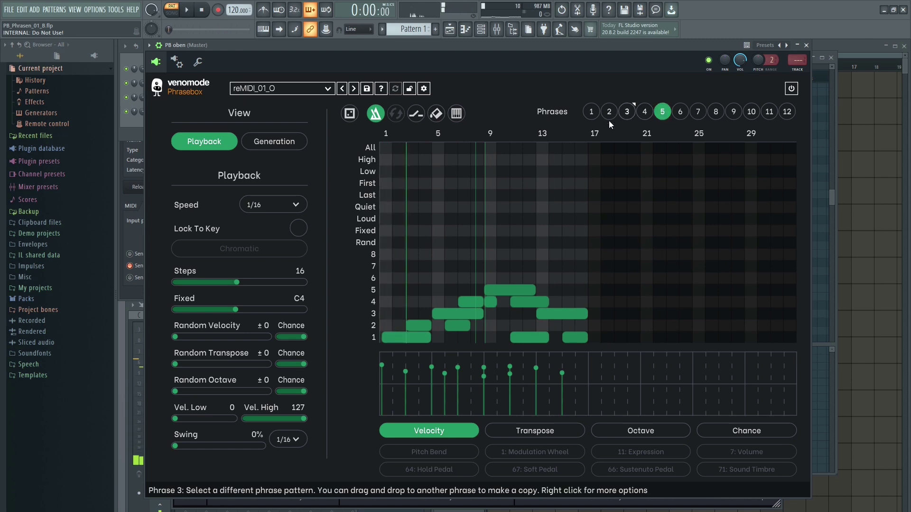
# Burn the MIDI output of the PB oben channel to Pattern 2.
pyautogui.click(122, 57)
pyautogui.rightClick(191, 70)
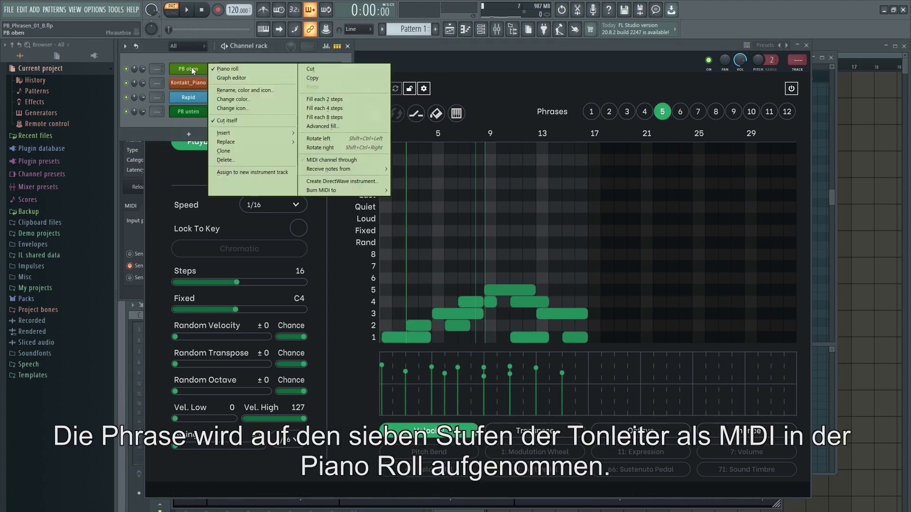
pyautogui.moveTo(341, 191)
pyautogui.click(410, 200)
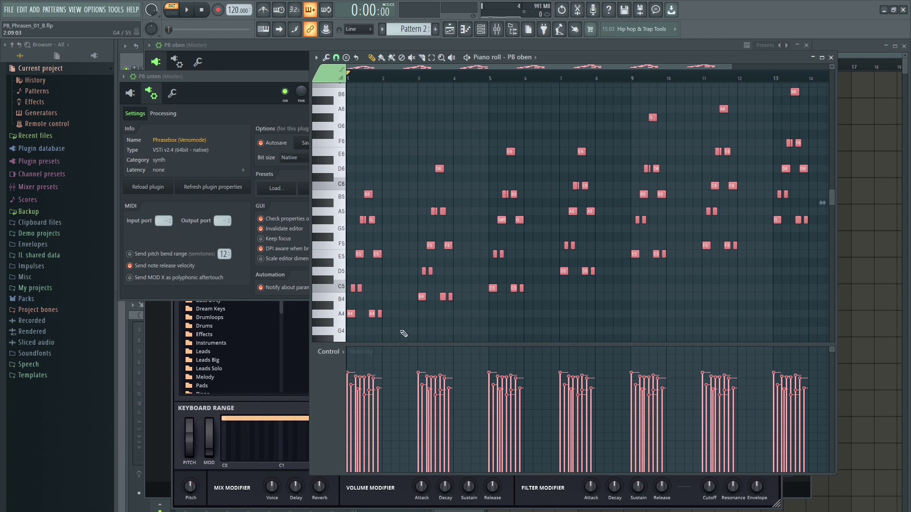
# Copy the bar 1 phrase of the burned notes in Pattern 2 into the empty Pattern 3.
pyautogui.moveTo(397, 333); pyautogui.dragTo(336, 173)
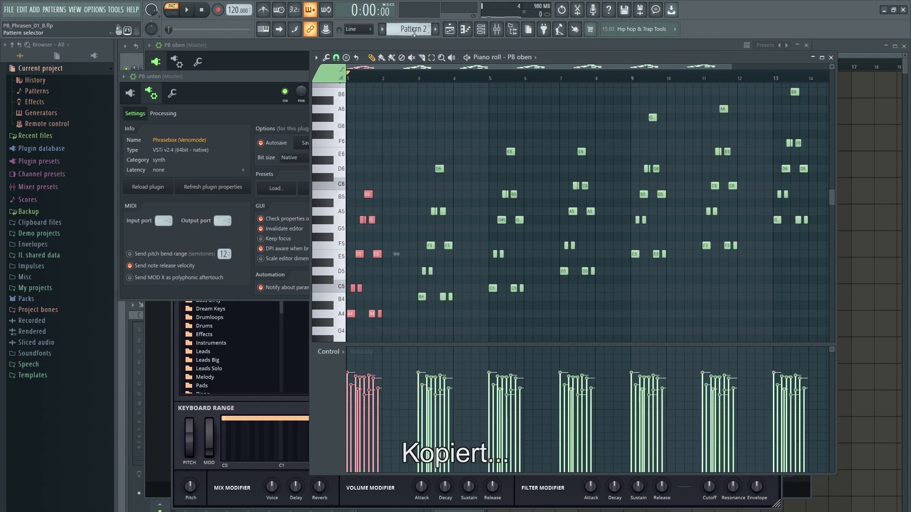
pyautogui.scroll(-1, 414, 31)
pyautogui.hotkey('ctrl', 'v')
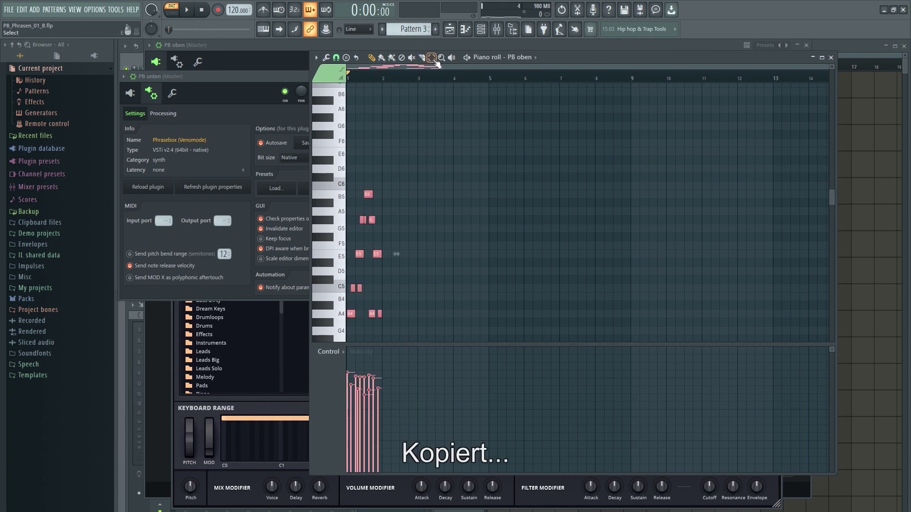
# Open the MIDI file export for the Pattern 3 phrase in the Arbeitsdateien_MIDI folder and select the default file name for editing.
pyautogui.click(316, 58)
pyautogui.moveTo(334, 71)
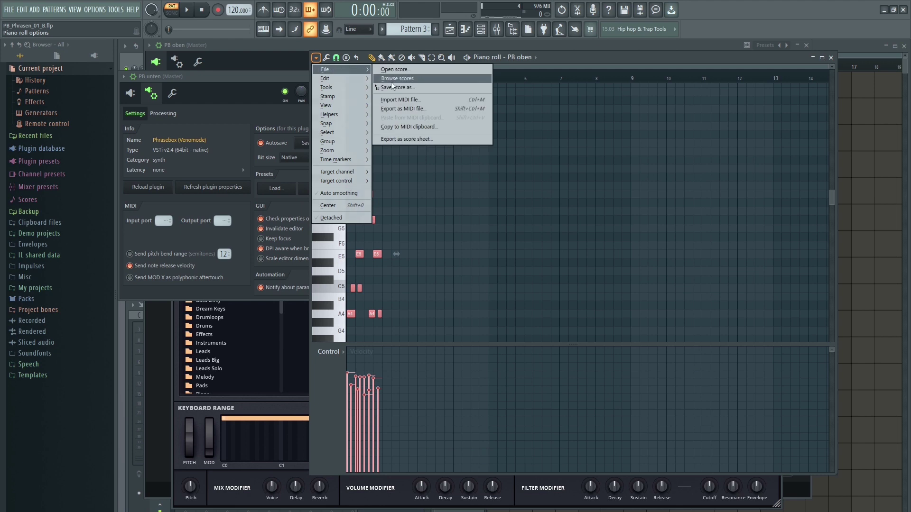
pyautogui.click(414, 107)
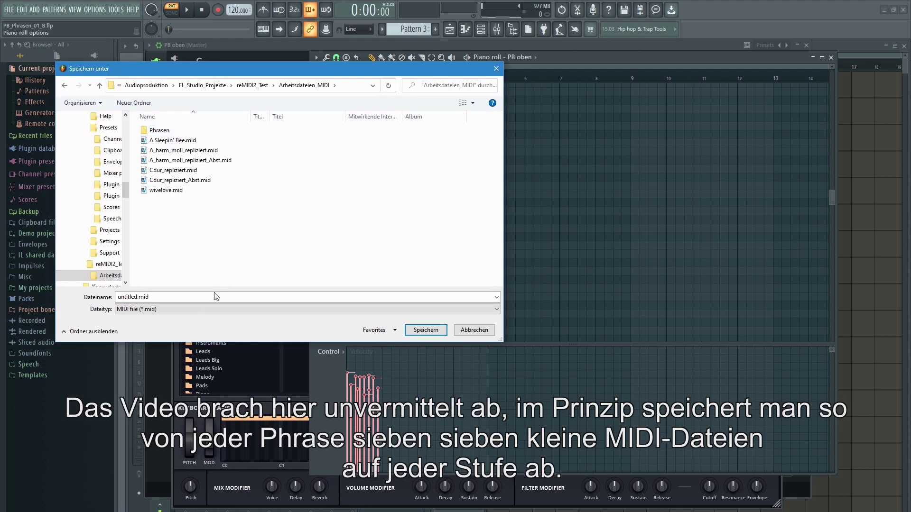
pyautogui.doubleClick(137, 296)
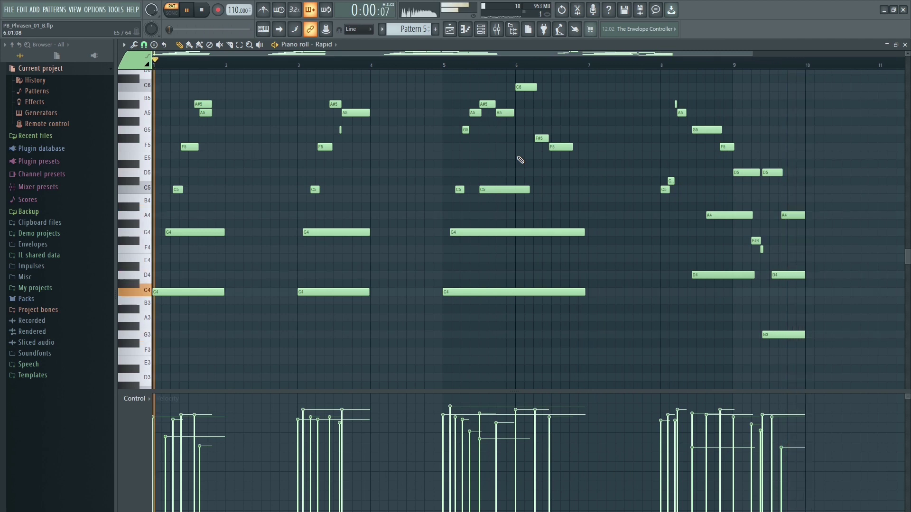
# Switch to Pattern 6, show the NoteMapper channel's notes in the piano roll and play them.
pyautogui.press('space')
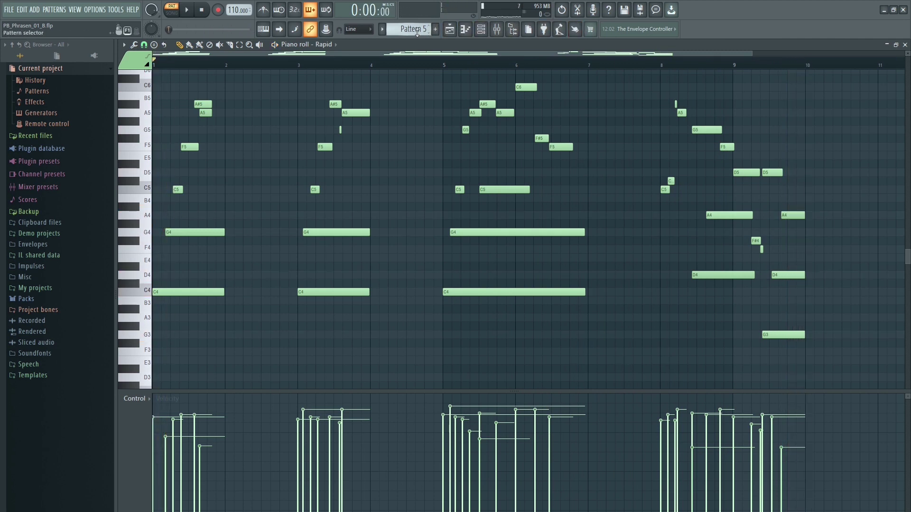
pyautogui.scroll(-1, 415, 31)
pyautogui.click(447, 32)
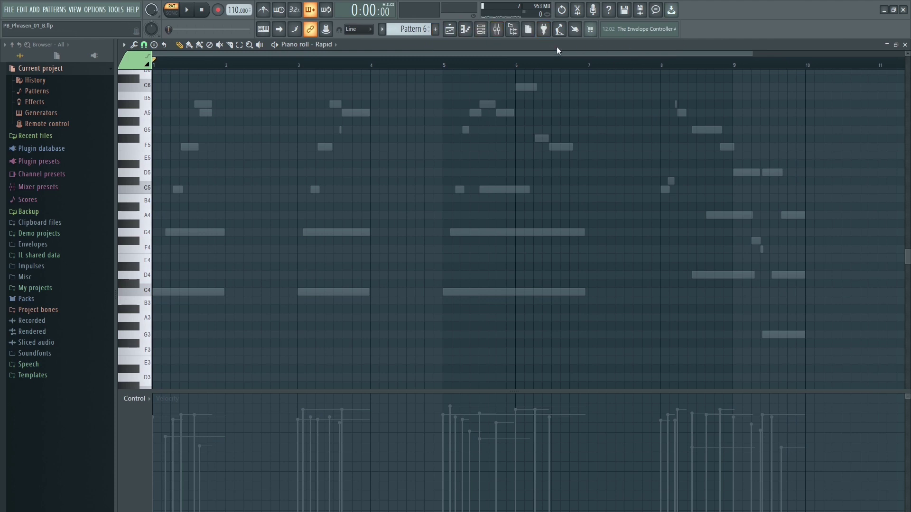
pyautogui.click(336, 45)
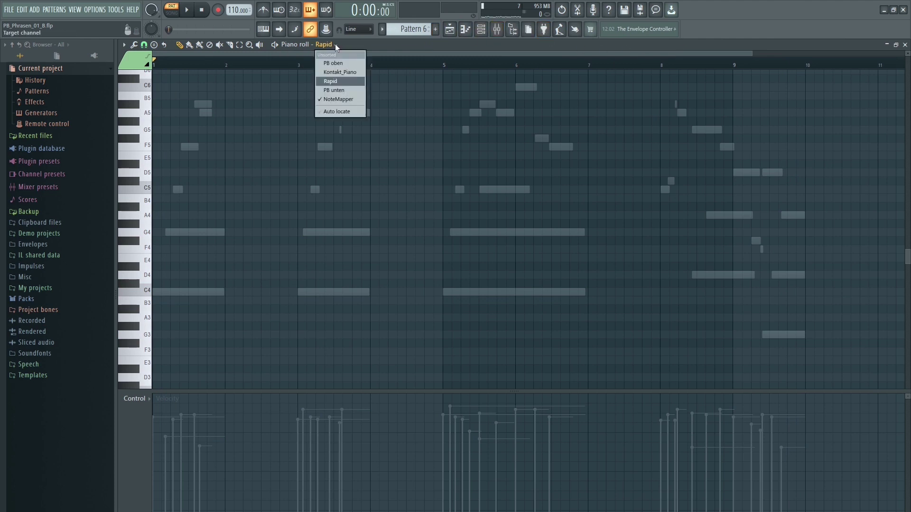
pyautogui.click(348, 98)
pyautogui.scroll(1, 436, 107)
pyautogui.scroll(2, 436, 106)
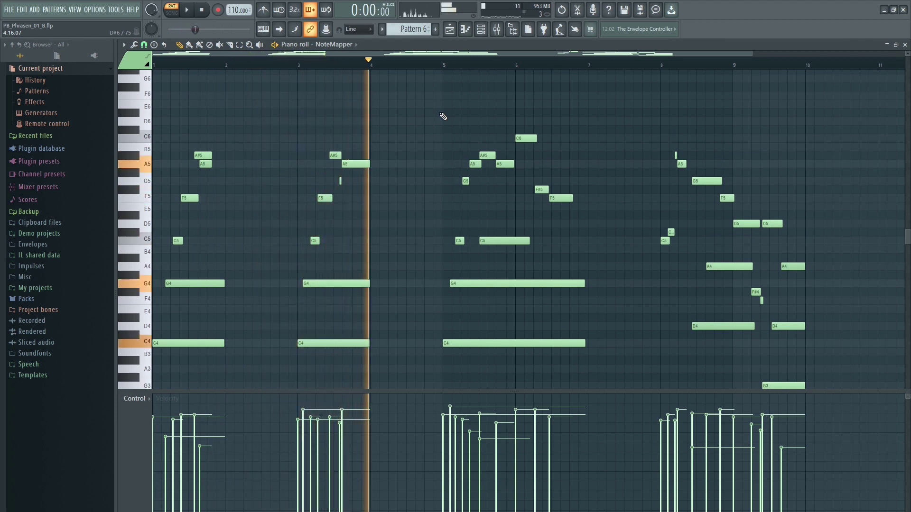
pyautogui.press('space')
# Bring the NoteMapper plugin with the Maj_6_vi map into view and play Pattern 6 through it.
pyautogui.click(895, 45)
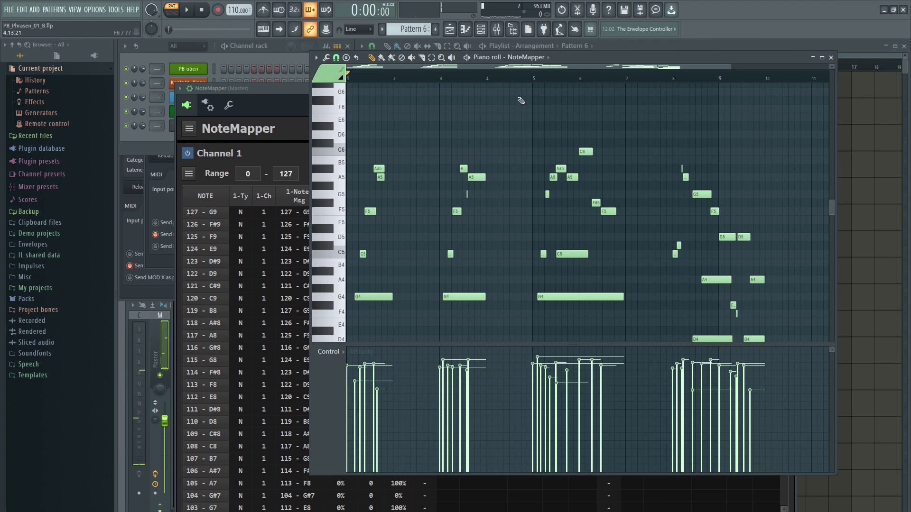
pyautogui.click(276, 90)
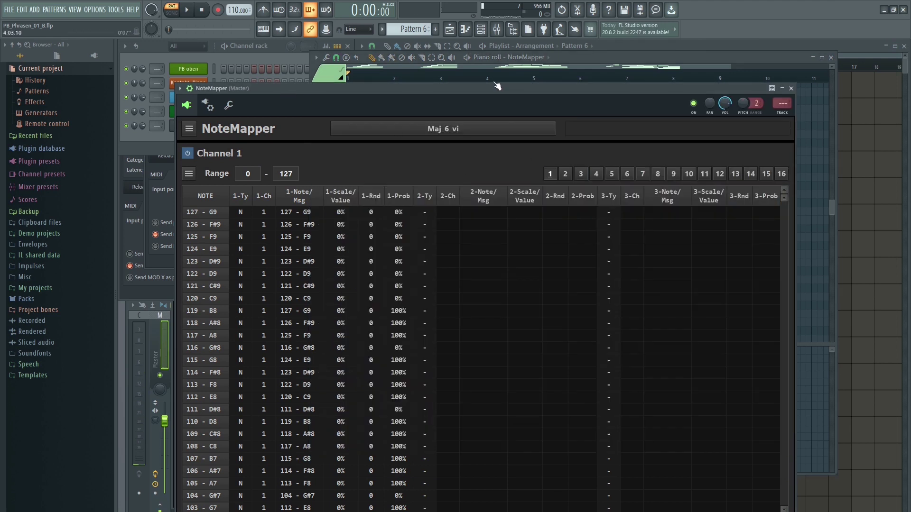
pyautogui.press('space')
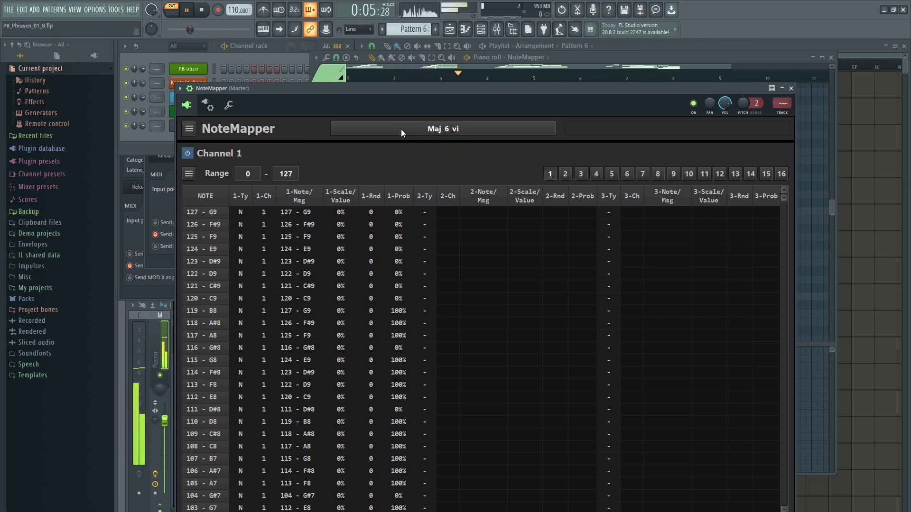
pyautogui.press('space')
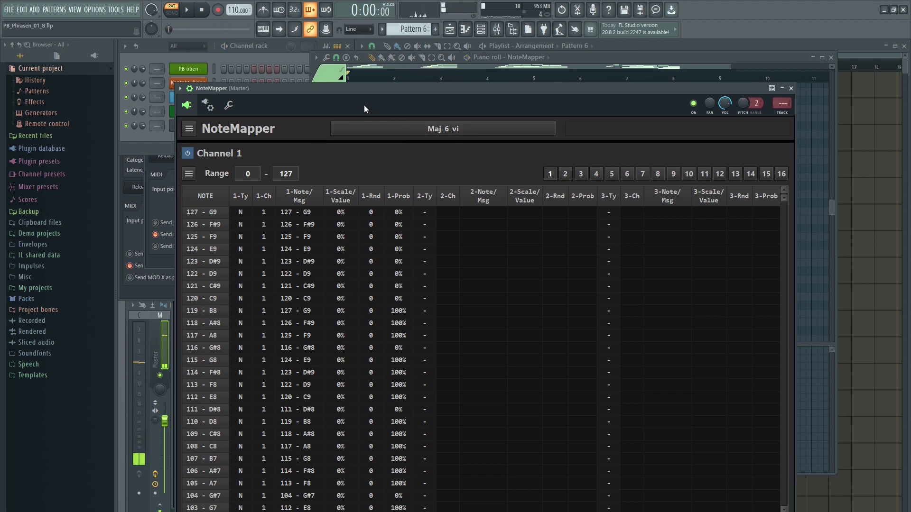
# Burn the NoteMapper channel's MIDI output to a new pattern and play back the resulting Rapid notes.
pyautogui.click(201, 61)
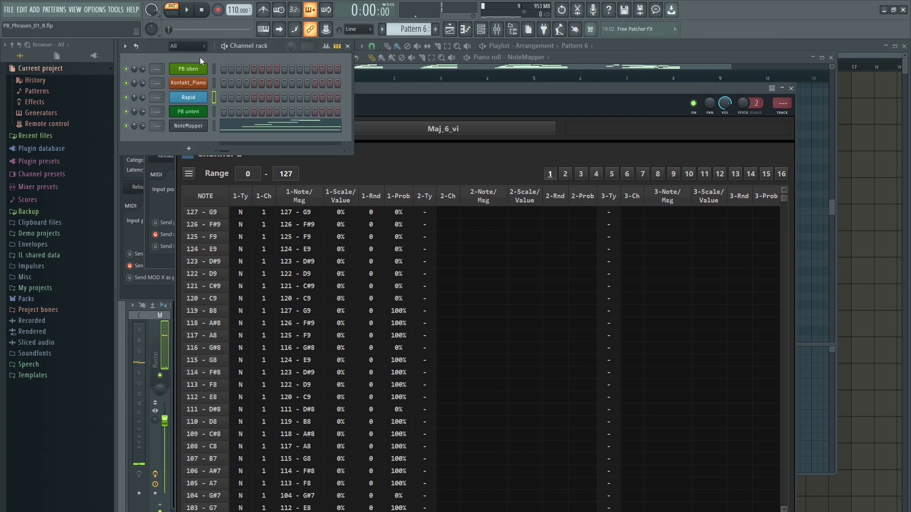
pyautogui.rightClick(197, 127)
pyautogui.moveTo(379, 248)
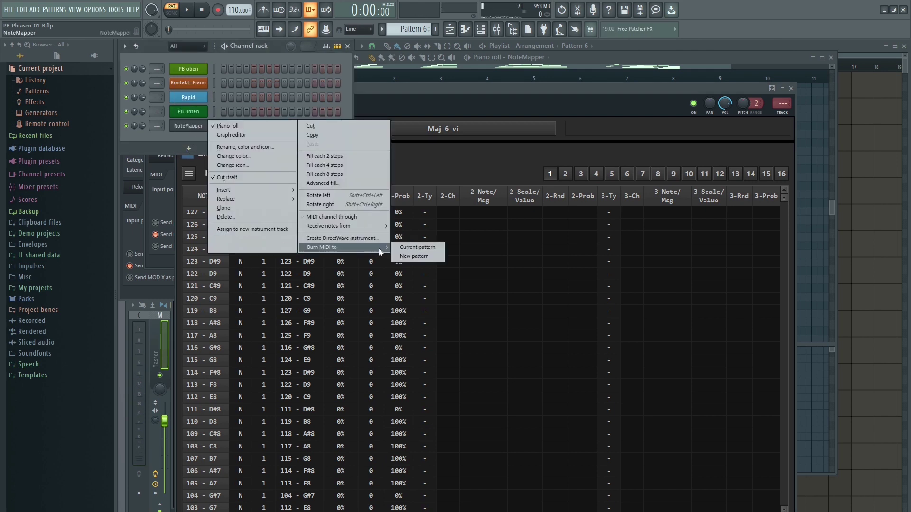
pyautogui.click(411, 253)
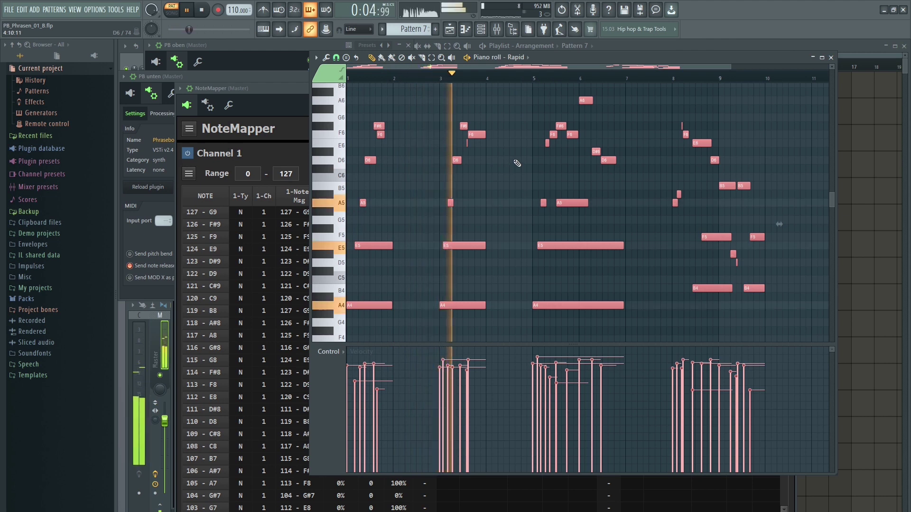
pyautogui.click(545, 158)
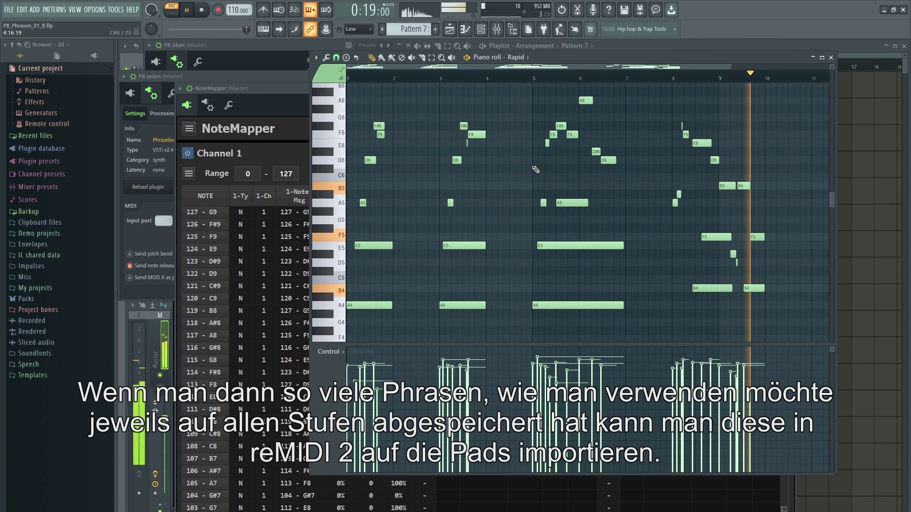
pyautogui.press('space')
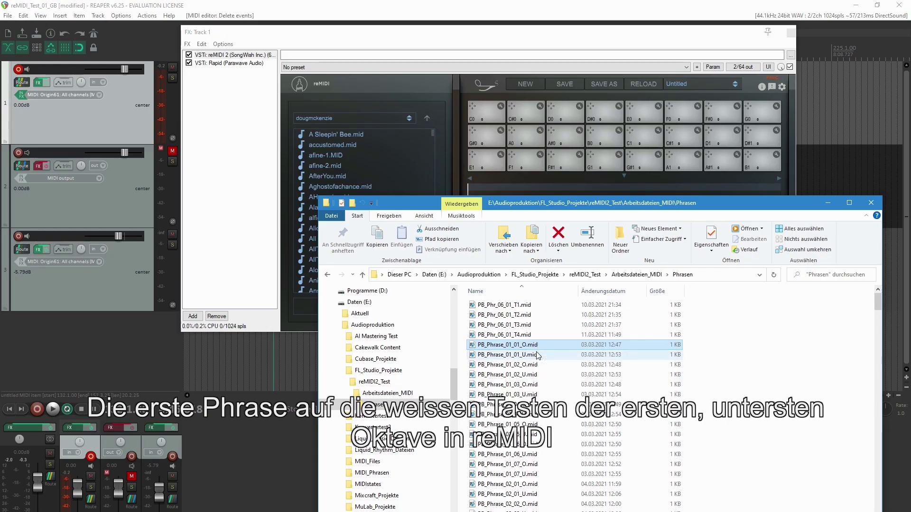
# In REAPER, import PB_Phrase_01_01_O.mid from the Phrasen folder onto reMIDI's C0 pad and audition it.
pyautogui.moveTo(473, 348); pyautogui.dragTo(490, 119)
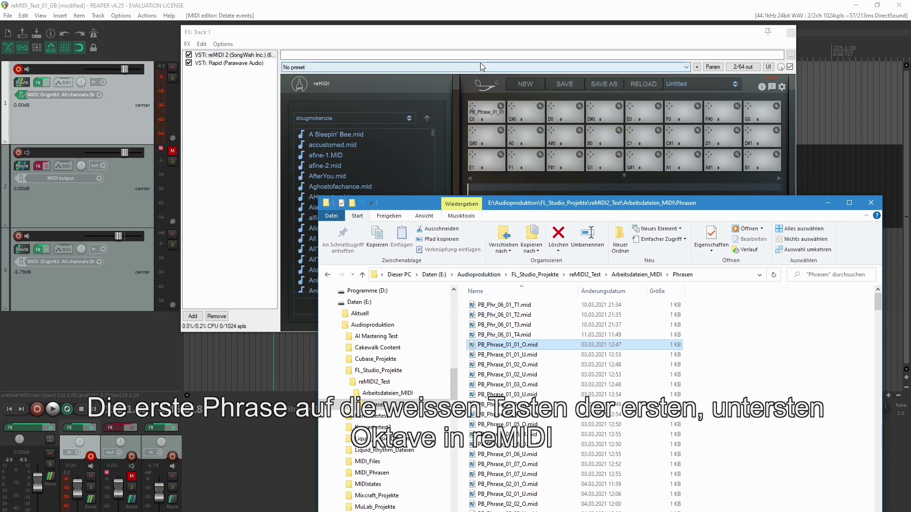
pyautogui.click(433, 86)
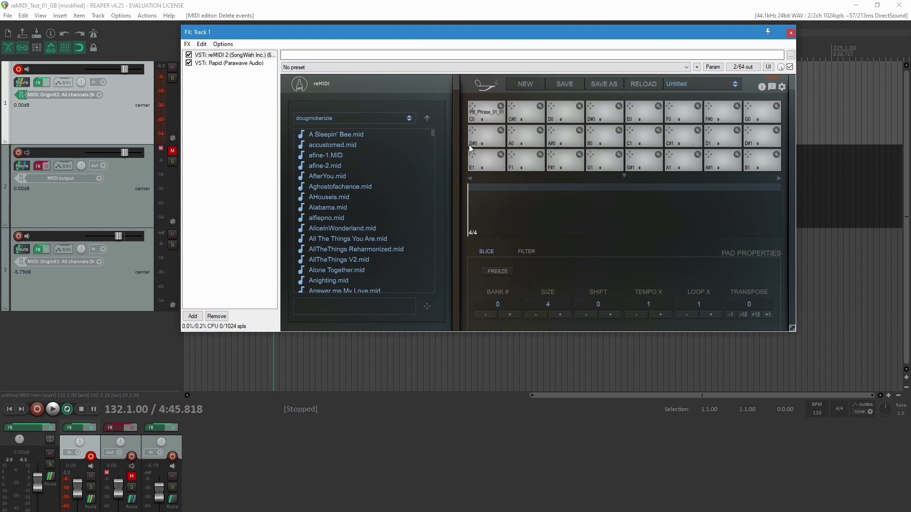
pyautogui.click(485, 109)
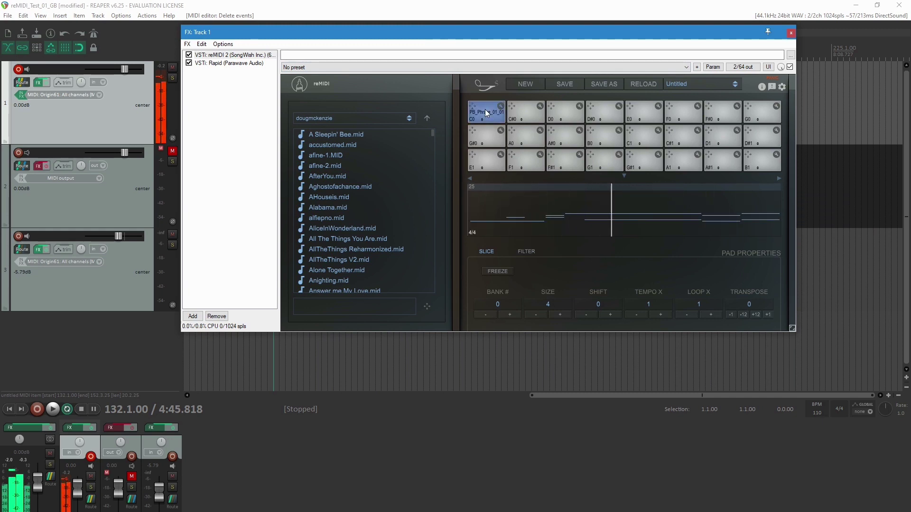
pyautogui.click(484, 109)
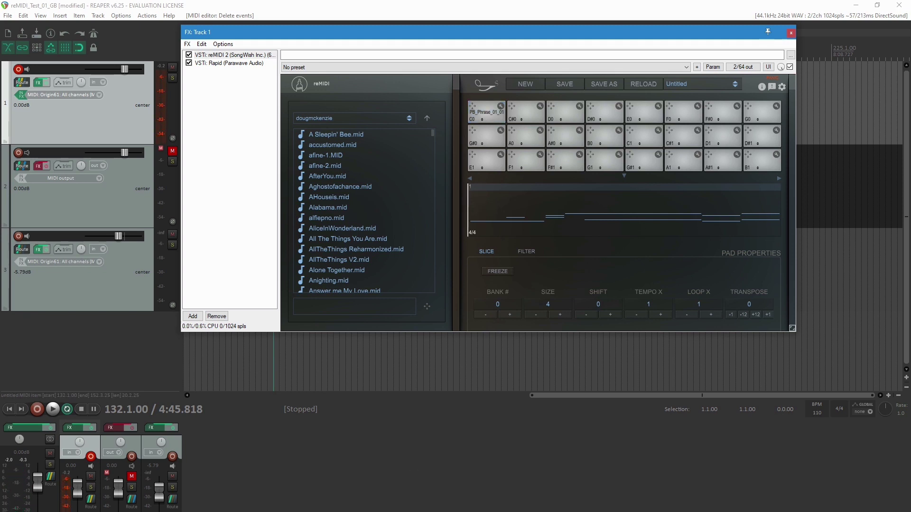
# Import PB_Phrase_01_02_O.mid through PB_Phrase_01_07_O.mid onto the white-key pads D0, E0, F0, G0, A0 and B0 in order.
pyautogui.click(218, 494)
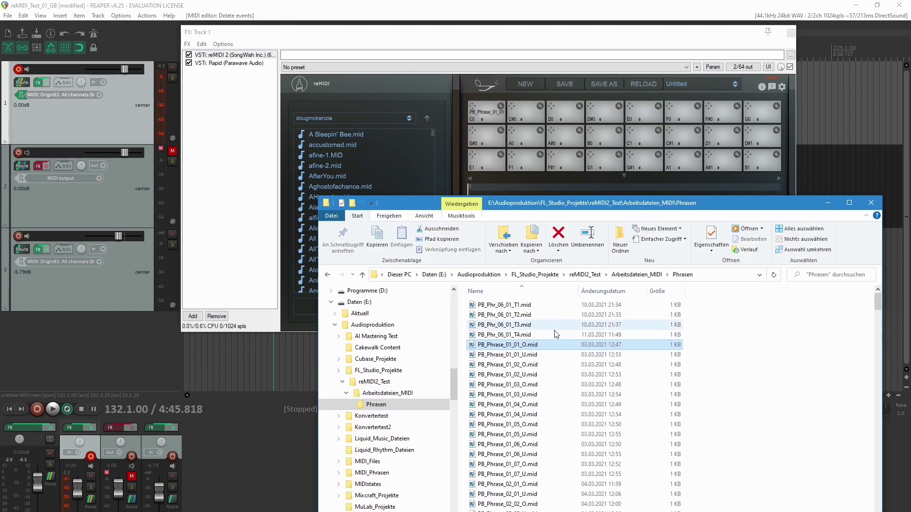
pyautogui.moveTo(473, 366); pyautogui.dragTo(567, 115)
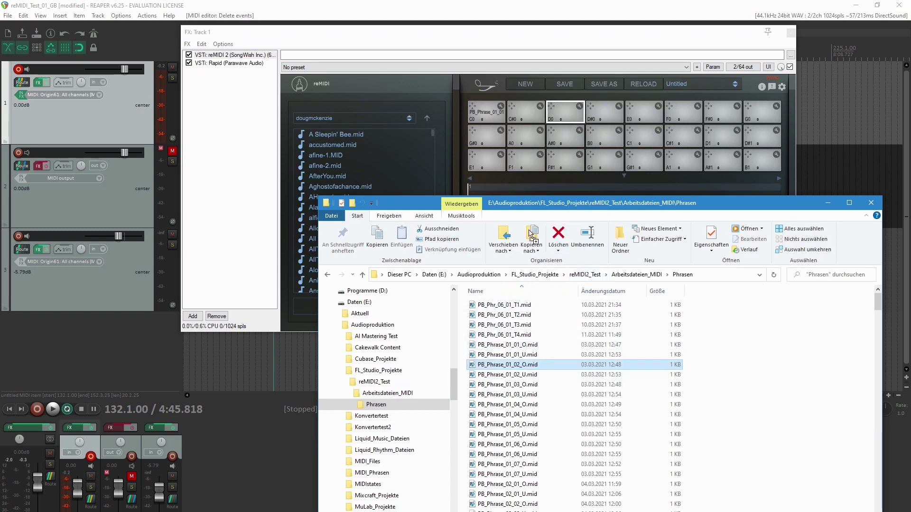
pyautogui.moveTo(472, 388); pyautogui.dragTo(637, 121)
pyautogui.moveTo(569, 243); pyautogui.dragTo(569, 244)
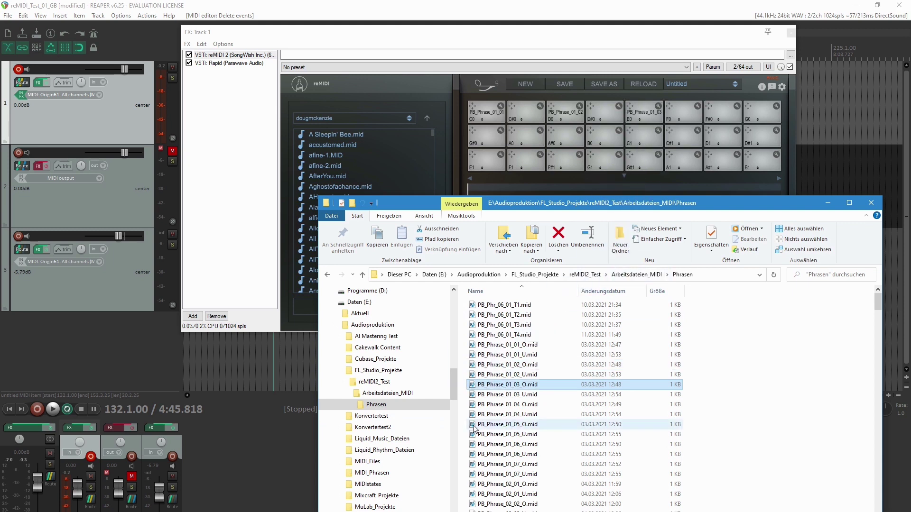
pyautogui.moveTo(472, 407); pyautogui.dragTo(681, 115)
pyautogui.moveTo(474, 425); pyautogui.dragTo(761, 116)
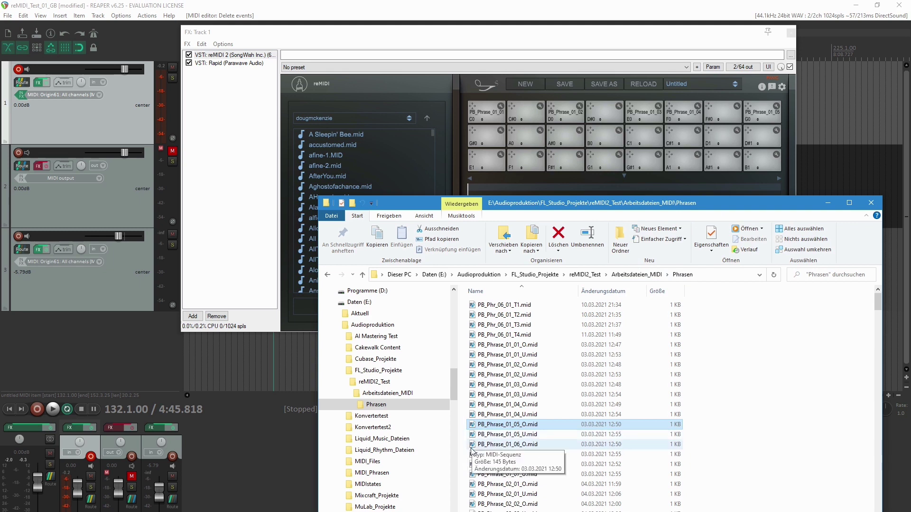
pyautogui.moveTo(531, 446); pyautogui.dragTo(531, 138)
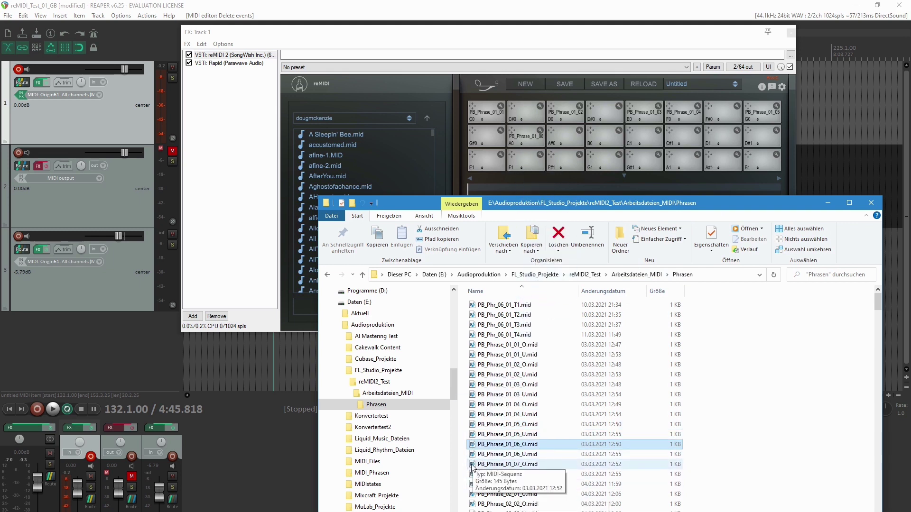
pyautogui.moveTo(472, 467); pyautogui.dragTo(612, 182)
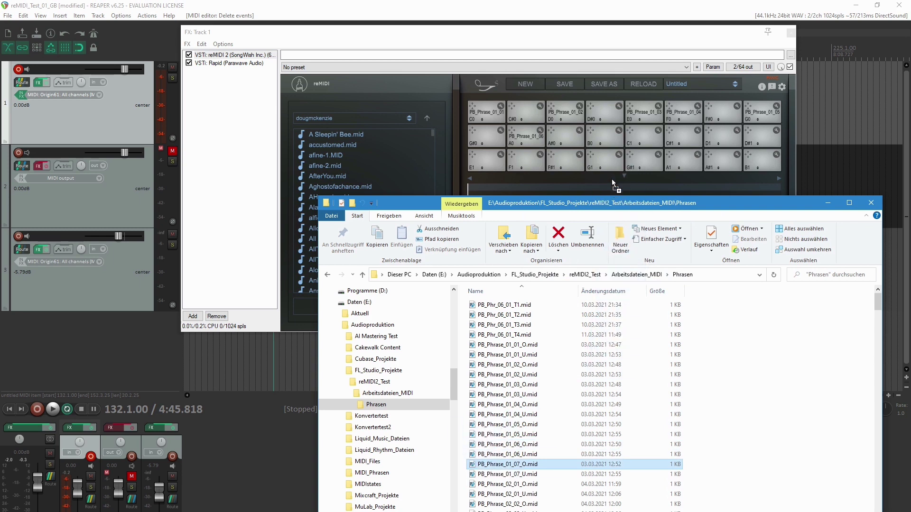
# Audition the seven loaded phrase pads C0, D0, E0, F0, G0, A0 and B0 one after another.
pyautogui.click(485, 112)
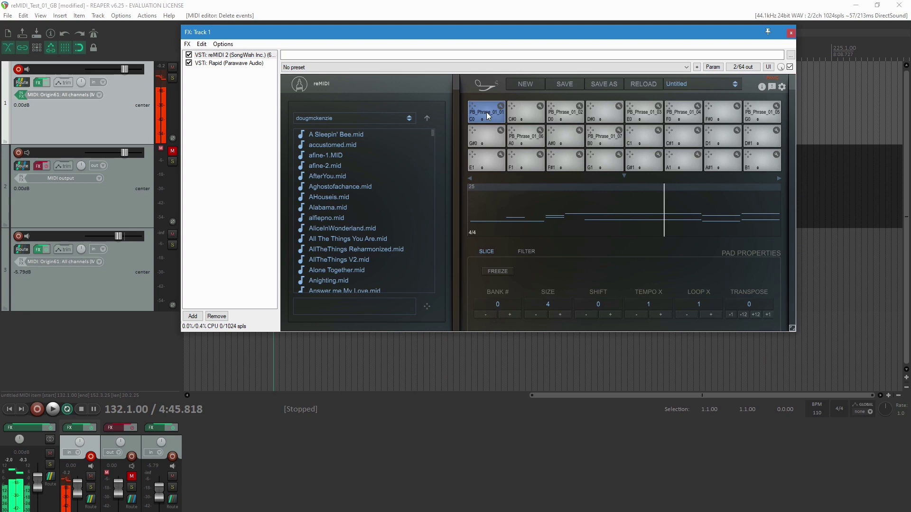
pyautogui.click(568, 113)
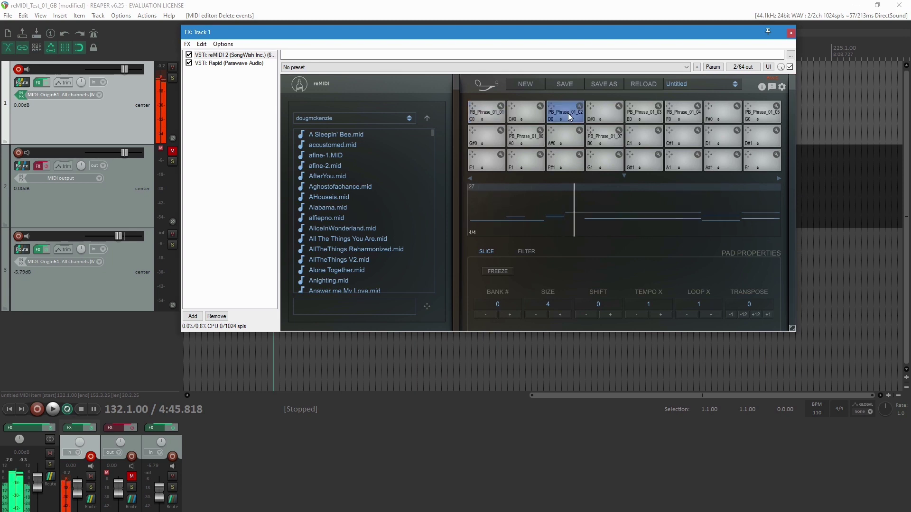
pyautogui.click(643, 113)
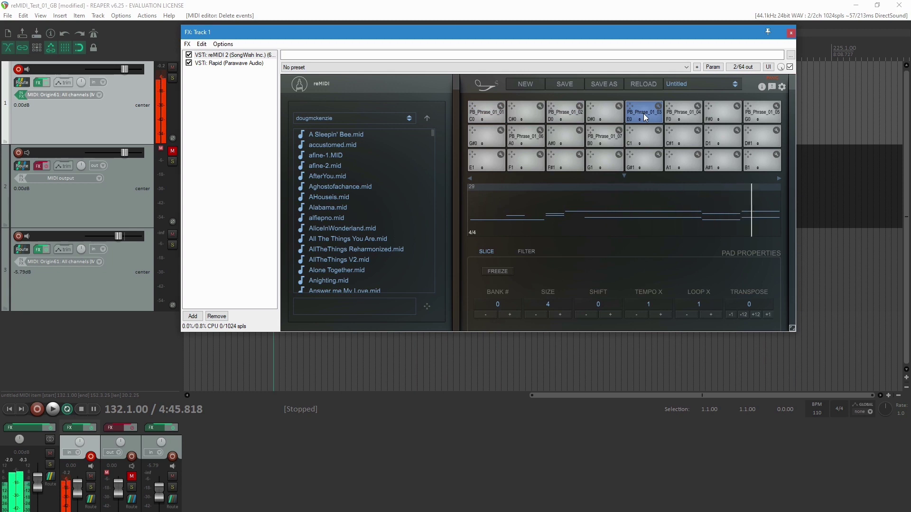
pyautogui.click(687, 112)
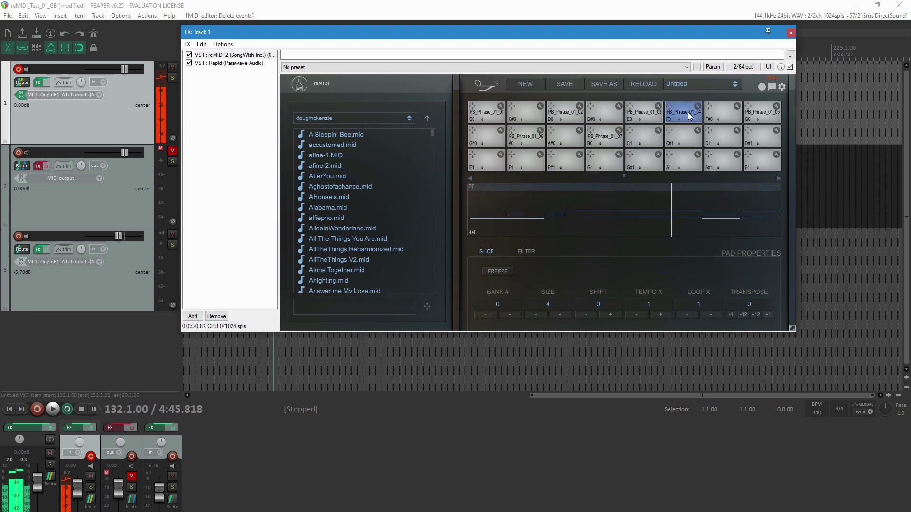
pyautogui.click(748, 110)
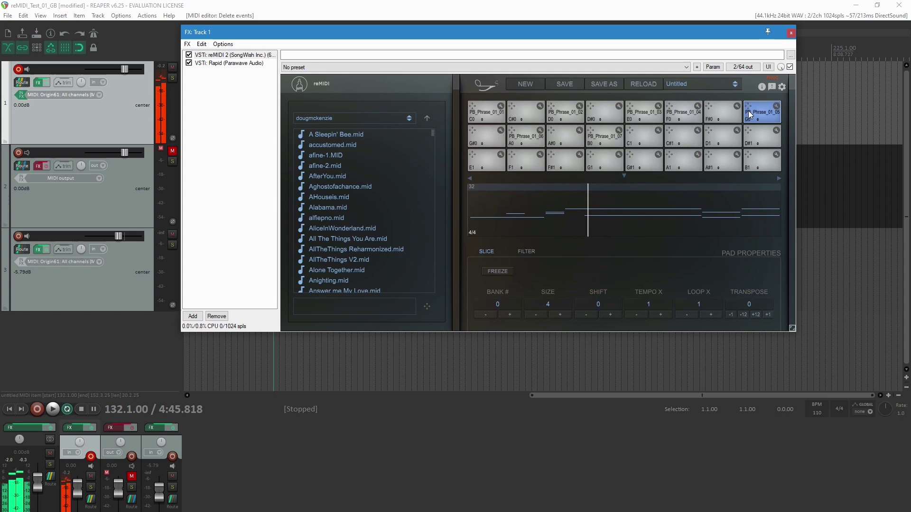
pyautogui.click(525, 132)
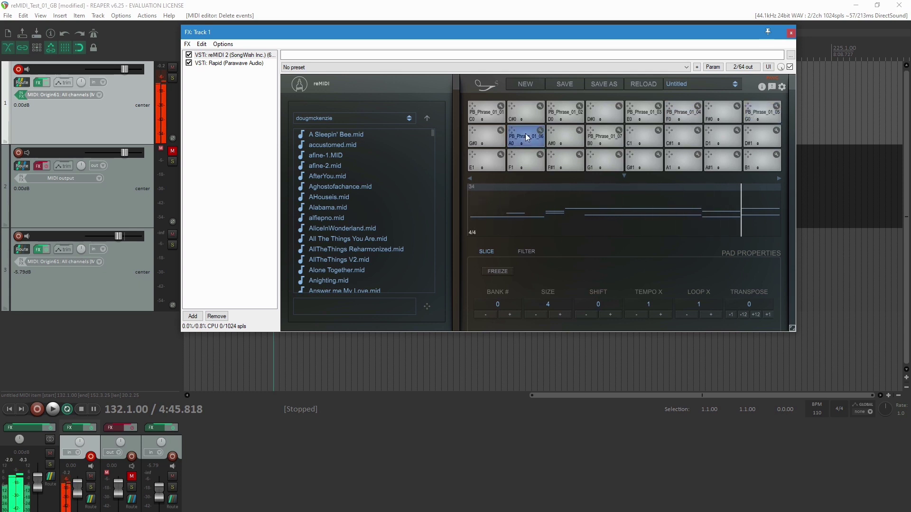
pyautogui.click(601, 134)
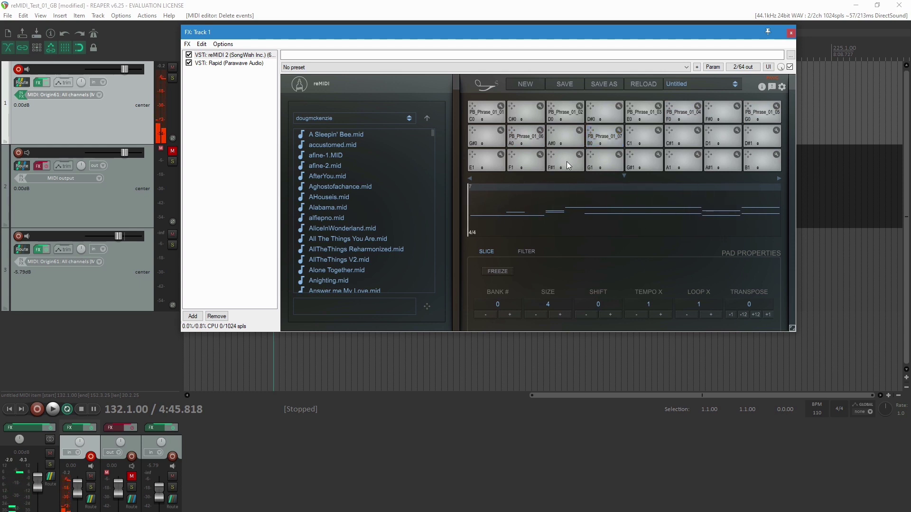
# Import PB_Phrase_11_01_O, 11_02_O, 11_04_O, 11_05_O and 11_06_O.mid from the Phrasen folder onto black-key pads C#-2, D#-2, F#-2, G#-2 and A#-2.
pyautogui.click(255, 507)
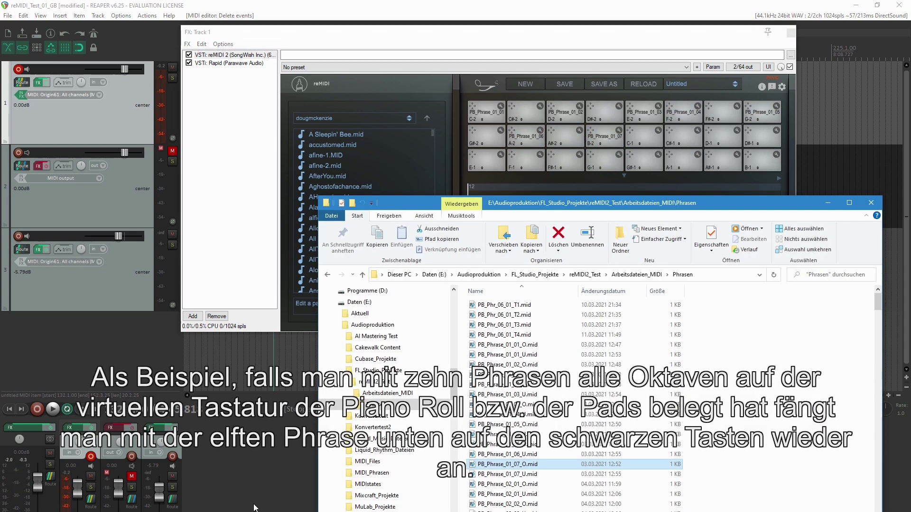
pyautogui.moveTo(878, 304); pyautogui.dragTo(862, 413)
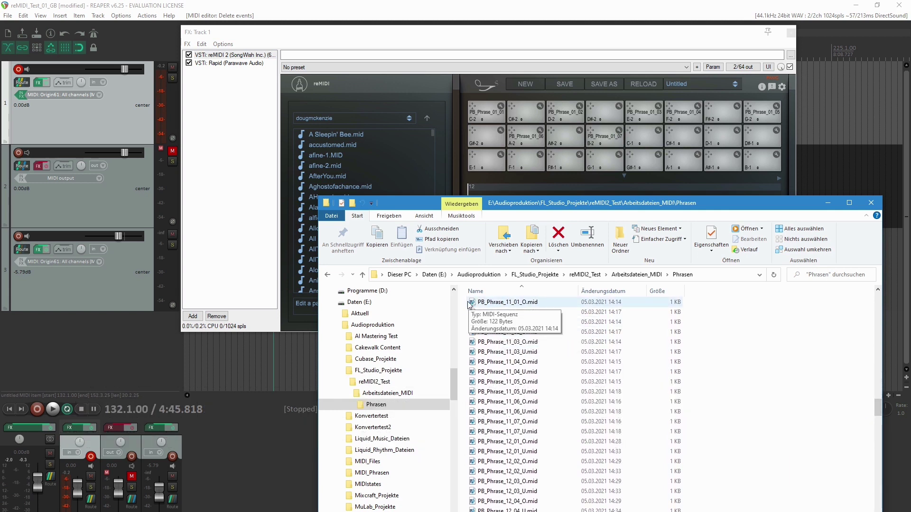
pyautogui.moveTo(471, 305); pyautogui.dragTo(526, 114)
pyautogui.moveTo(503, 322); pyautogui.dragTo(607, 110)
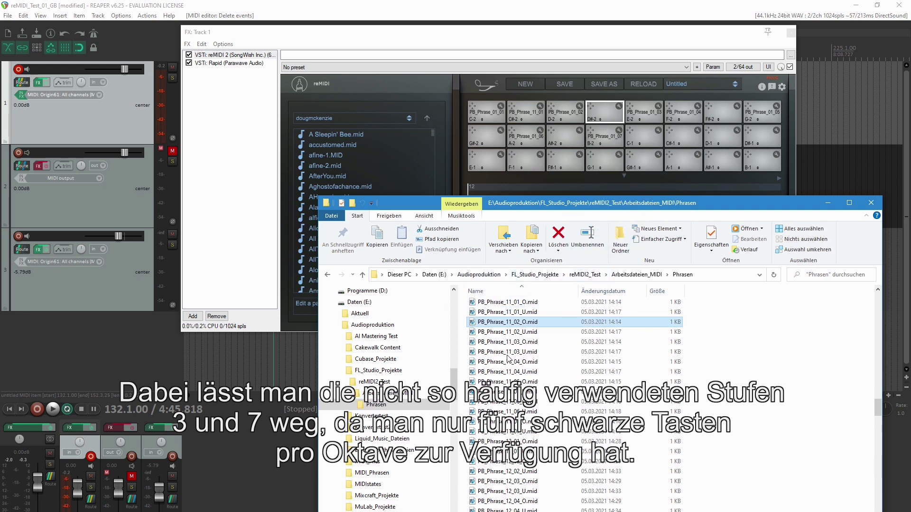
pyautogui.moveTo(472, 363); pyautogui.dragTo(724, 110)
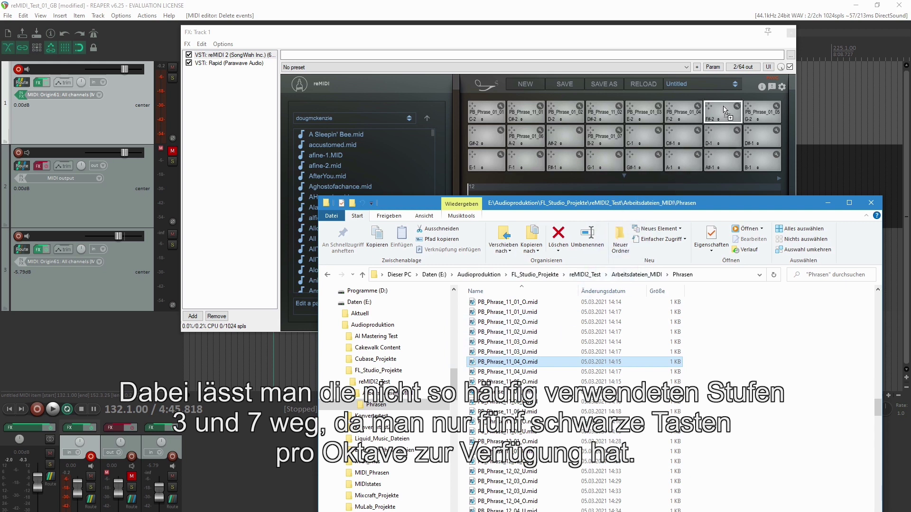
pyautogui.click(473, 382)
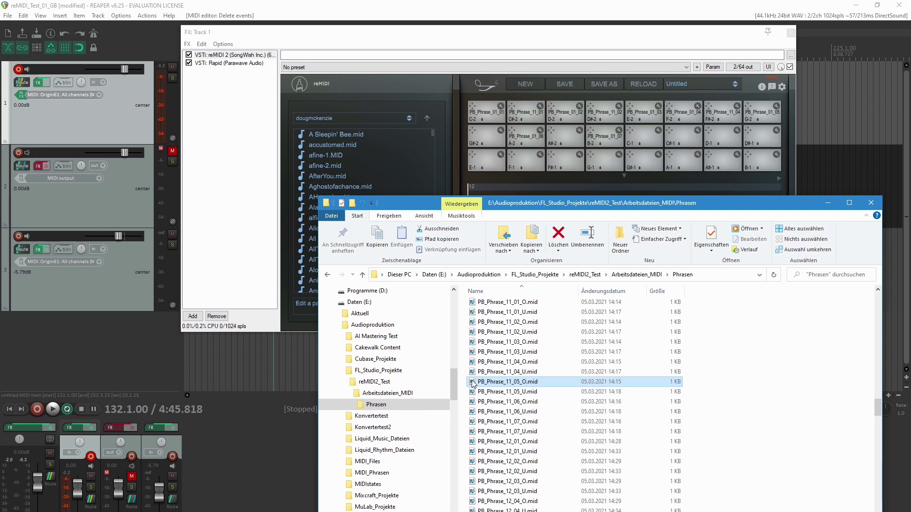
pyautogui.moveTo(619, 317); pyautogui.dragTo(504, 148)
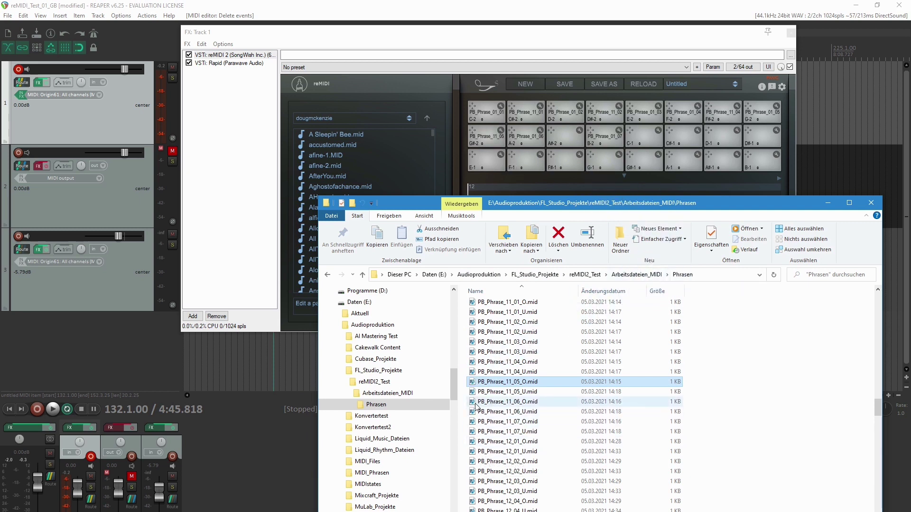
pyautogui.moveTo(472, 403); pyautogui.dragTo(568, 136)
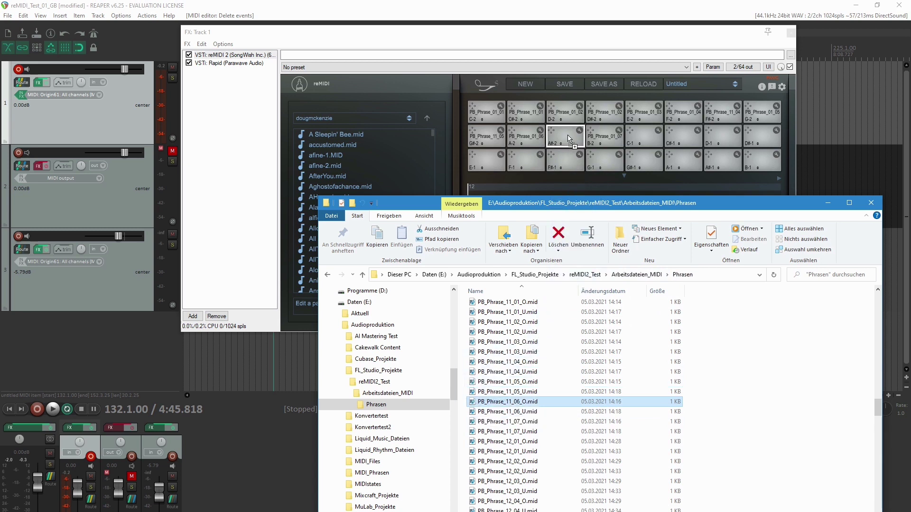
pyautogui.moveTo(577, 266); pyautogui.dragTo(564, 137)
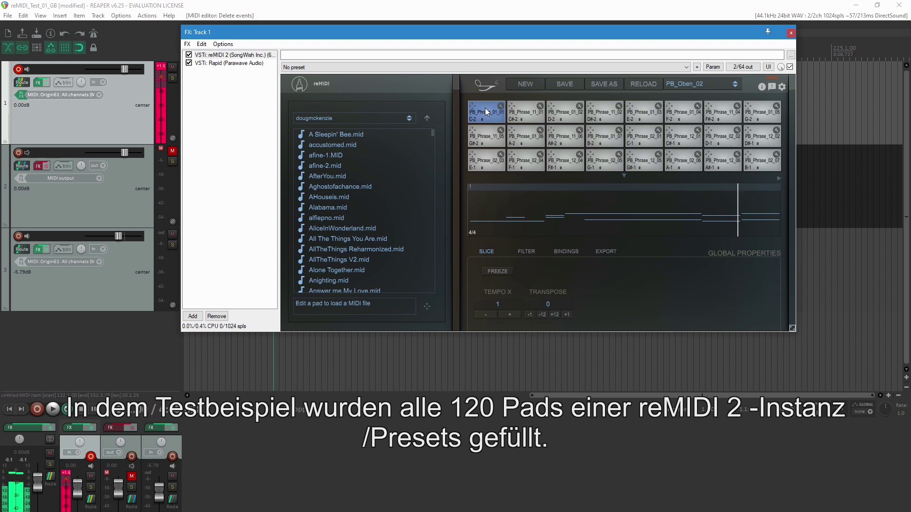
# Audition pads C#-2, C-1 and C#-1 of the PB_Oben_02 preset, as well as pads C3 and C#3.
pyautogui.click(525, 112)
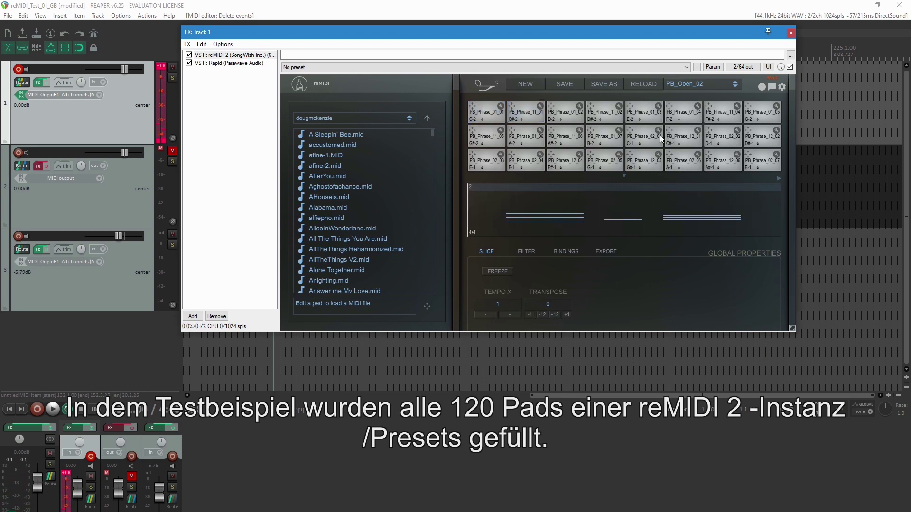
pyautogui.click(641, 136)
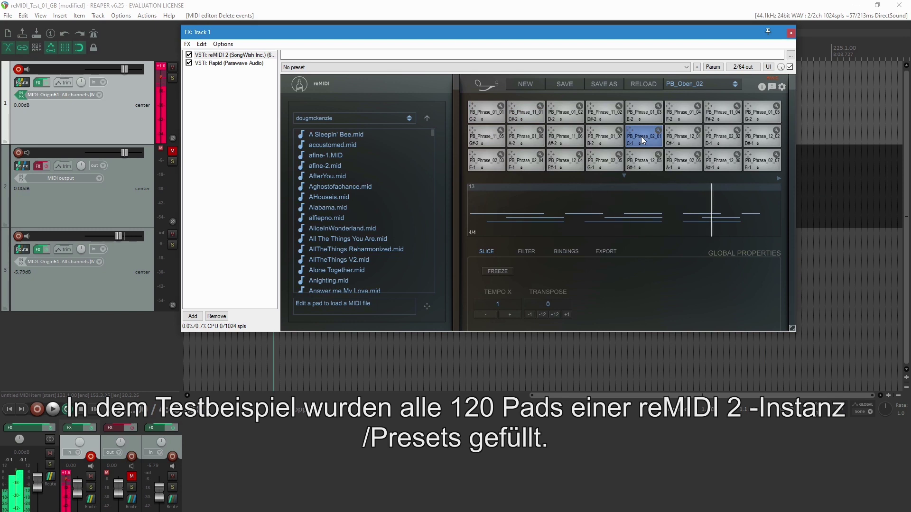
pyautogui.click(678, 135)
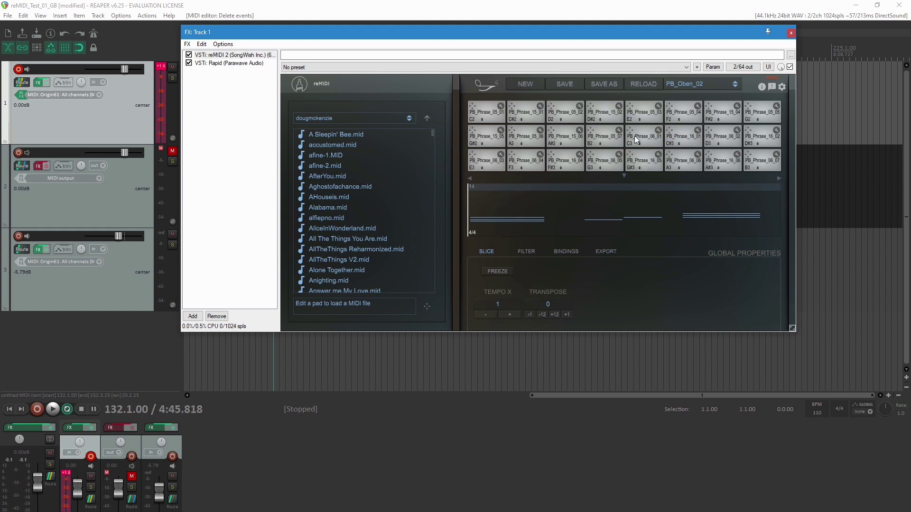
pyautogui.click(634, 136)
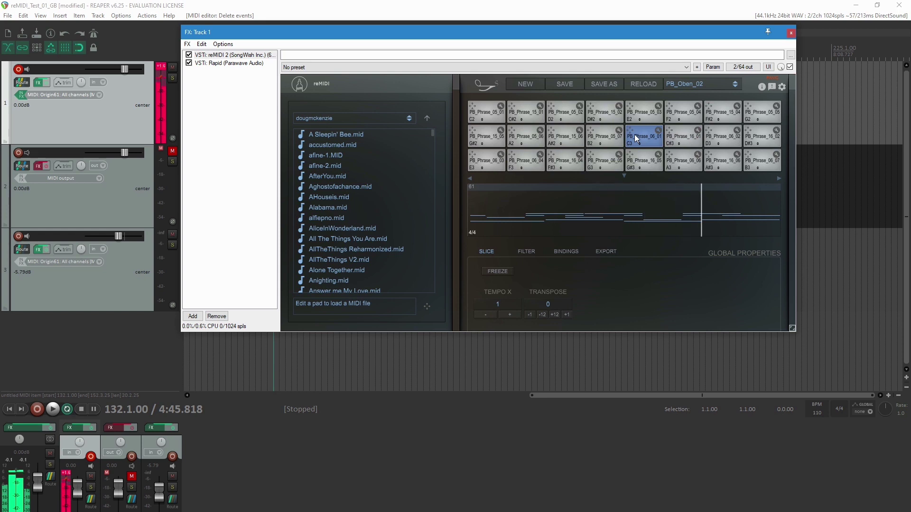
pyautogui.click(676, 132)
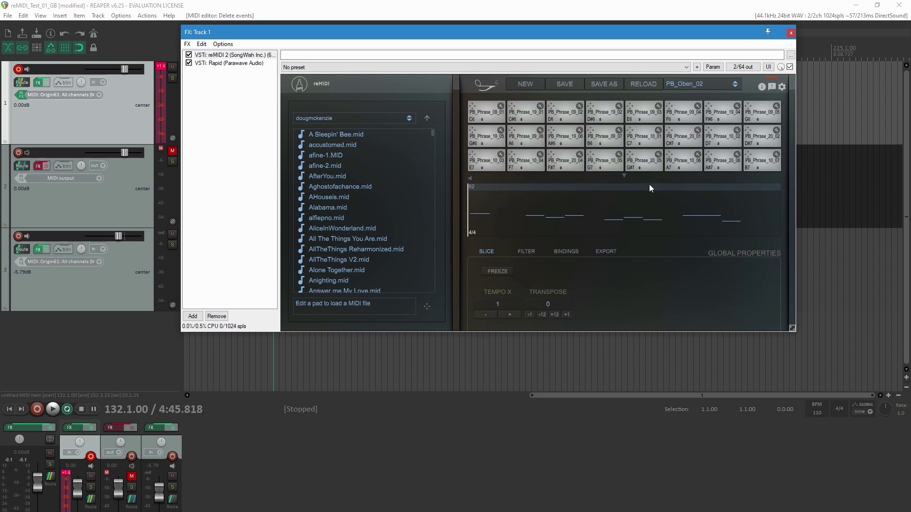
# Audition pads C7, C#7, B7, A#7, C6 and C#6 in the highest octaves of the pad grid.
pyautogui.click(636, 135)
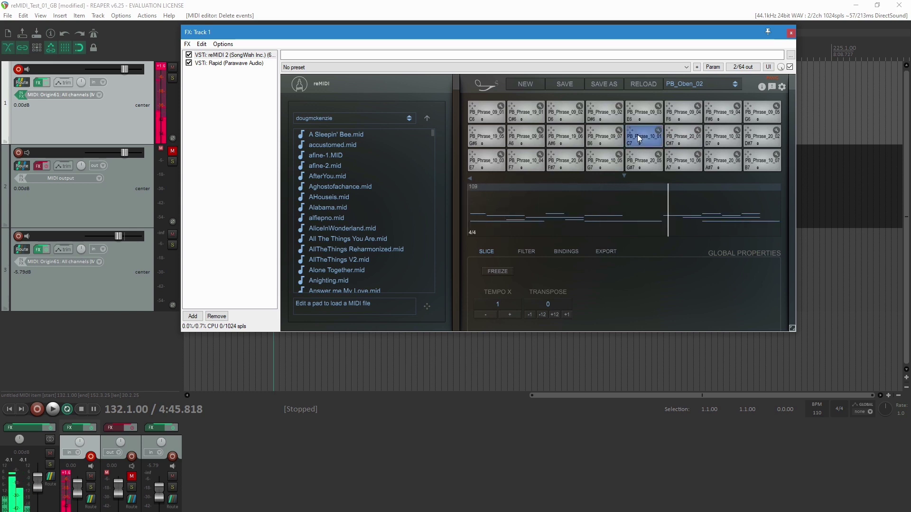
pyautogui.click(677, 135)
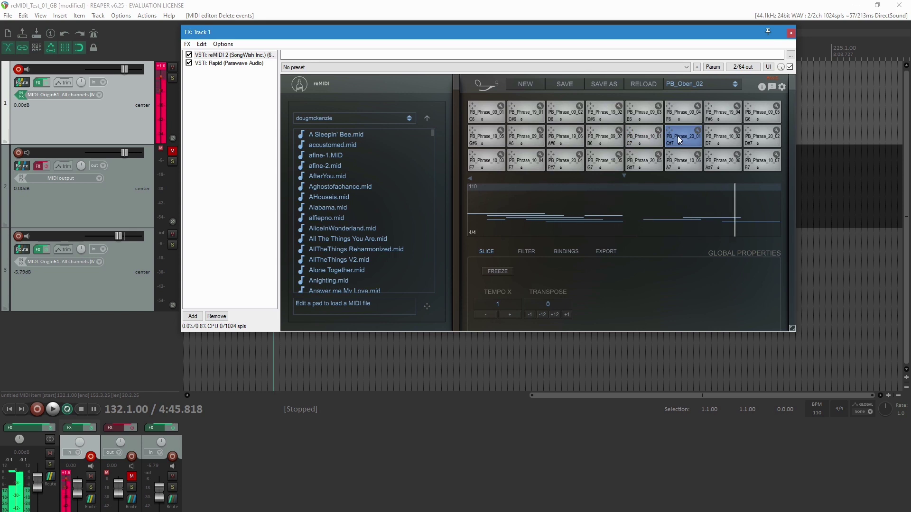
pyautogui.click(758, 157)
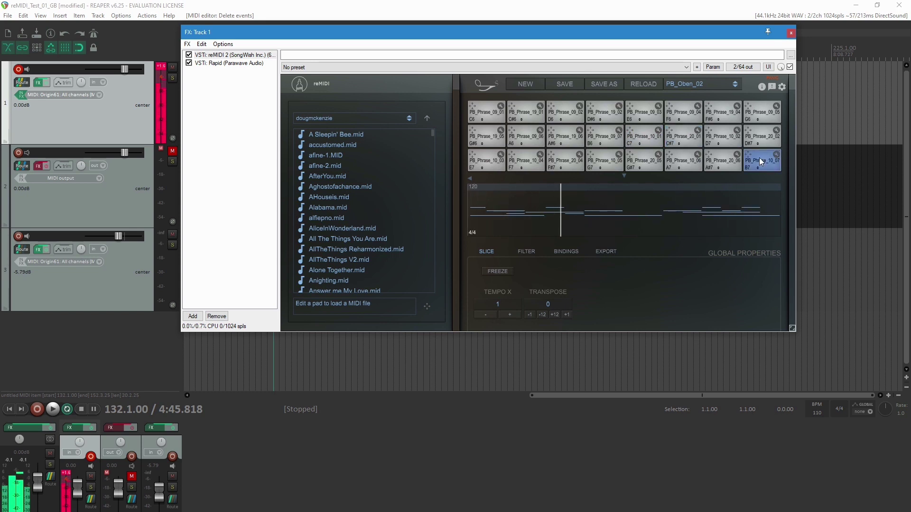
pyautogui.click(714, 160)
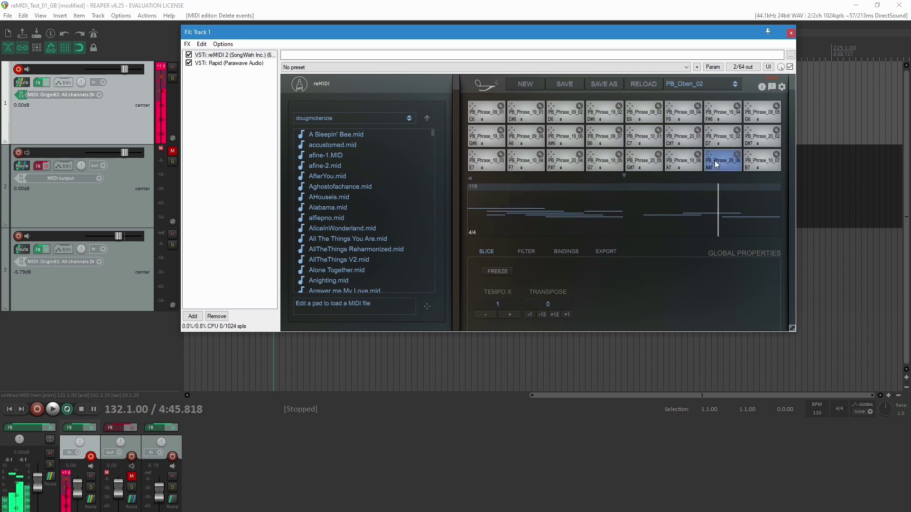
pyautogui.click(476, 109)
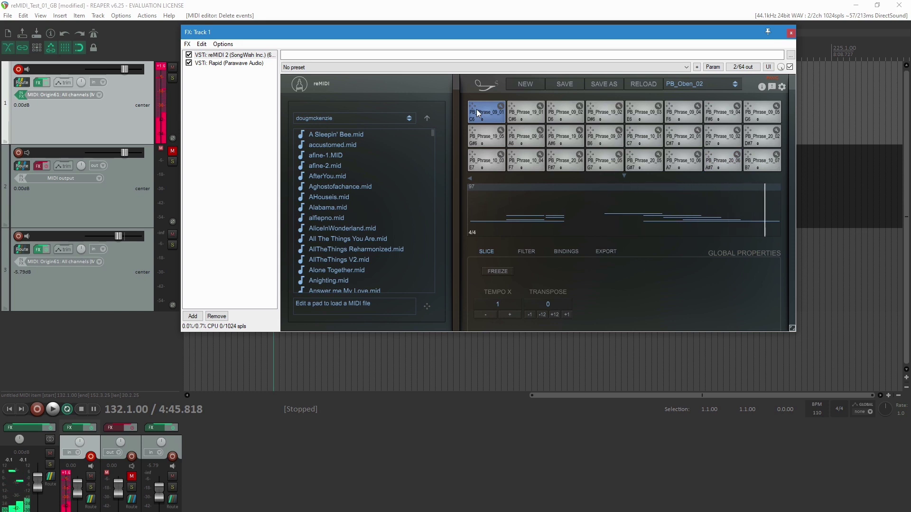
pyautogui.click(516, 113)
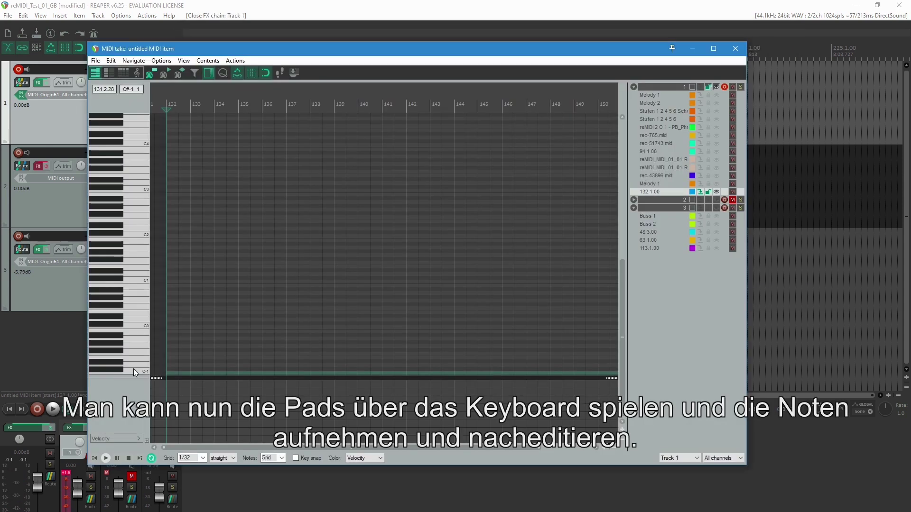
# Record a chord progression played on the pad keys into track 1's MIDI item at bar 132.
pyautogui.click(38, 408)
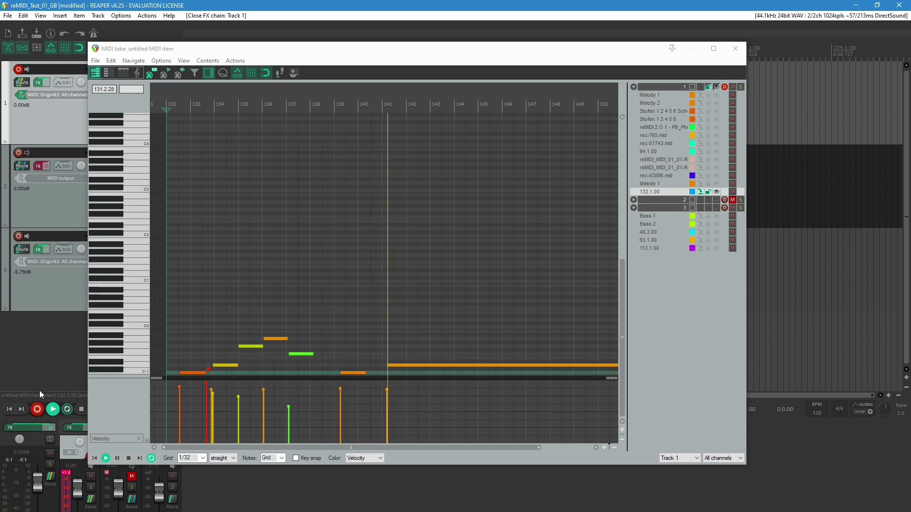
pyautogui.click(80, 408)
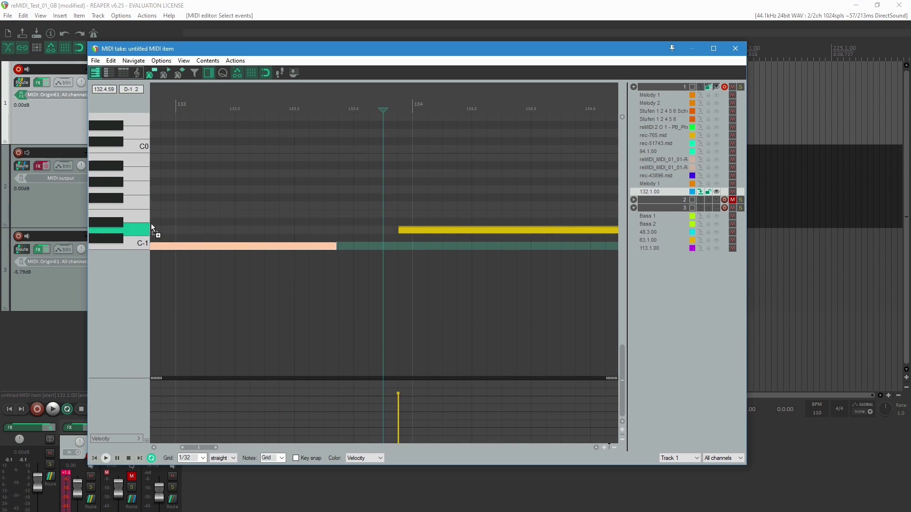
# Align the recorded C-1 note to span bar 133 and the D-1 note to span bar 134 exactly.
pyautogui.moveTo(334, 246); pyautogui.dragTo(412, 245)
pyautogui.click(444, 231)
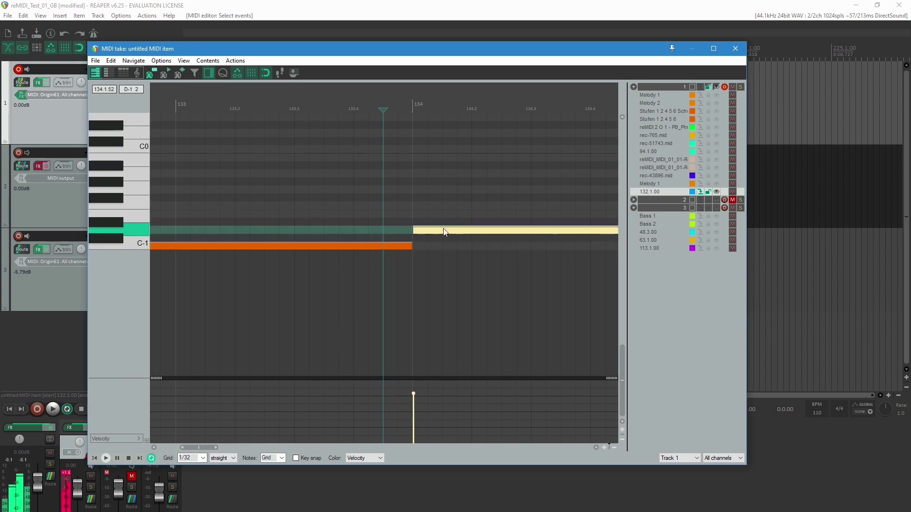
pyautogui.scroll(-3, 392, 195)
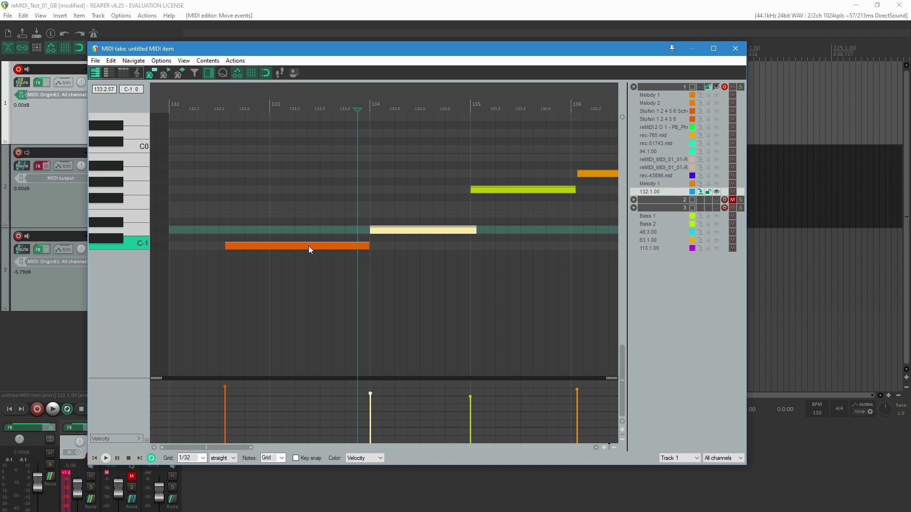
pyautogui.moveTo(225, 246); pyautogui.dragTo(270, 246)
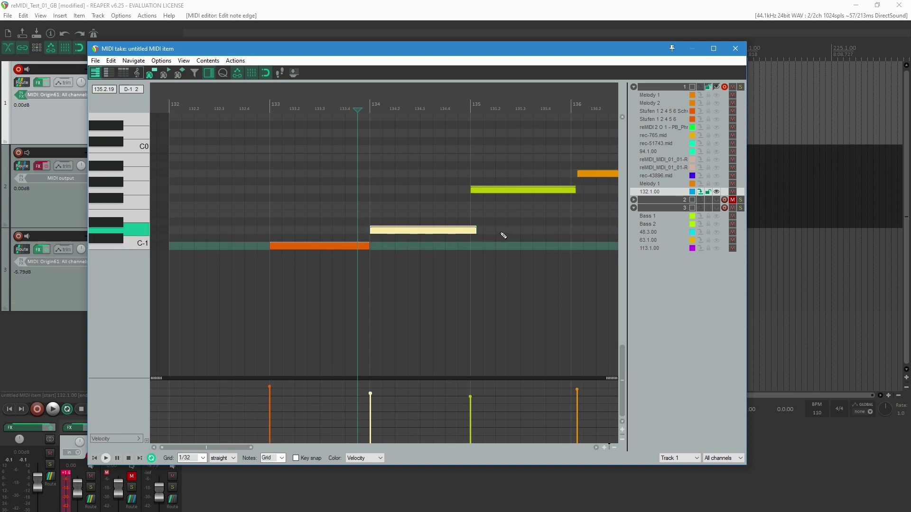
pyautogui.moveTo(475, 230); pyautogui.dragTo(470, 230)
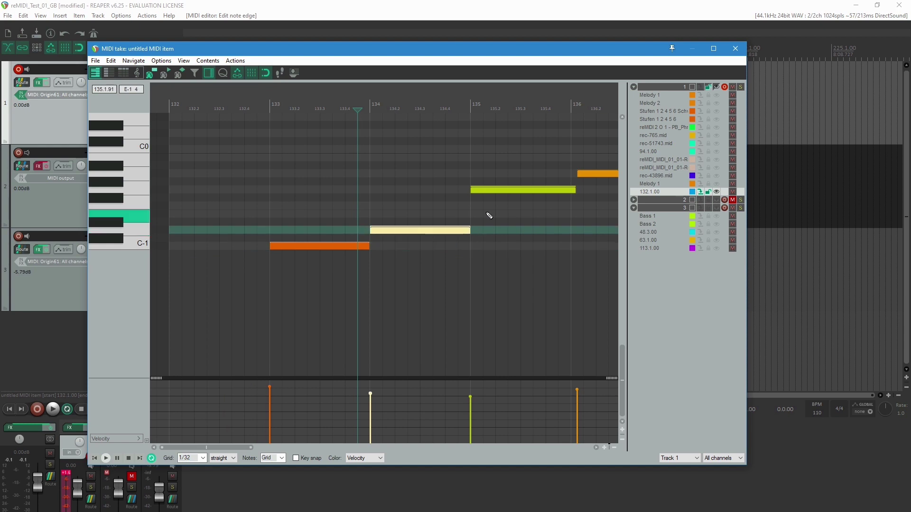
# Raise the velocities of all seven notes in the progression to 127.
pyautogui.scroll(-3, 242, 431)
pyautogui.moveTo(169, 381); pyautogui.dragTo(532, 380)
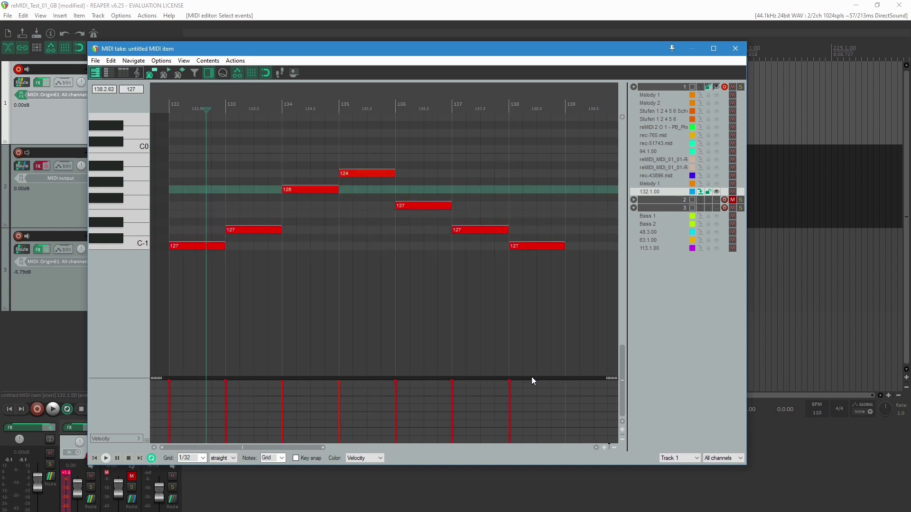
# Play back the edited chord progression from its start at bar 132.
pyautogui.press('space')
pyautogui.press('space')
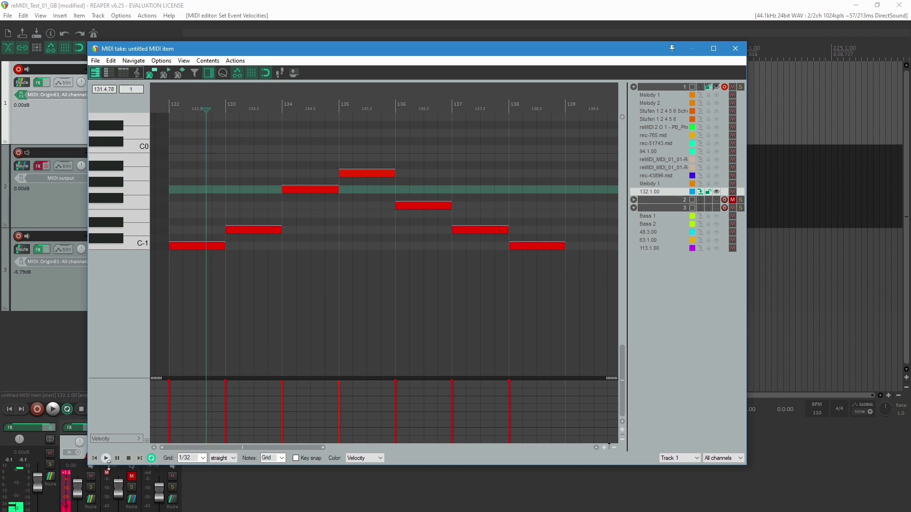
pyautogui.click(94, 458)
pyautogui.press('space')
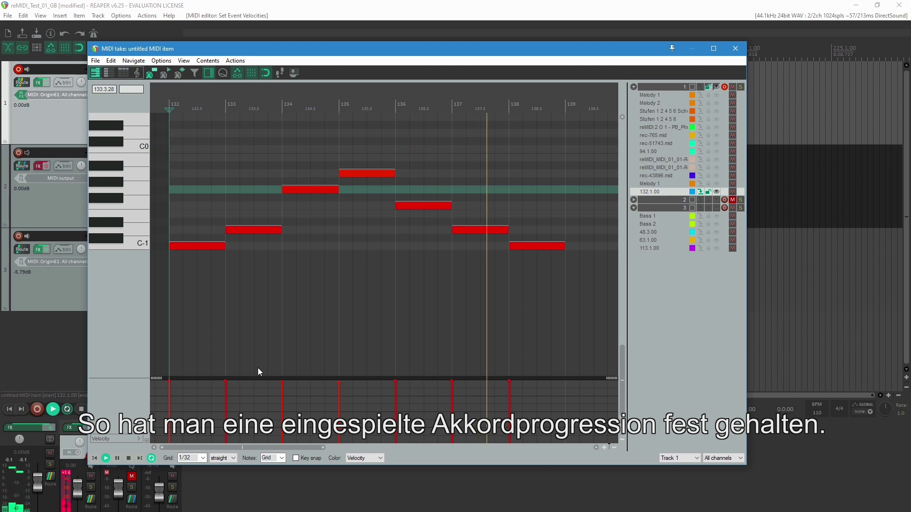
pyautogui.press('space')
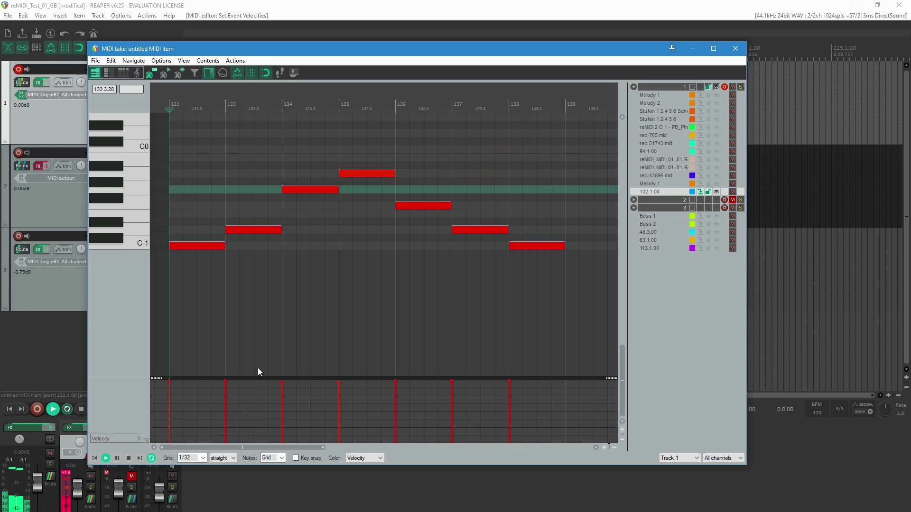
pyautogui.press('space')
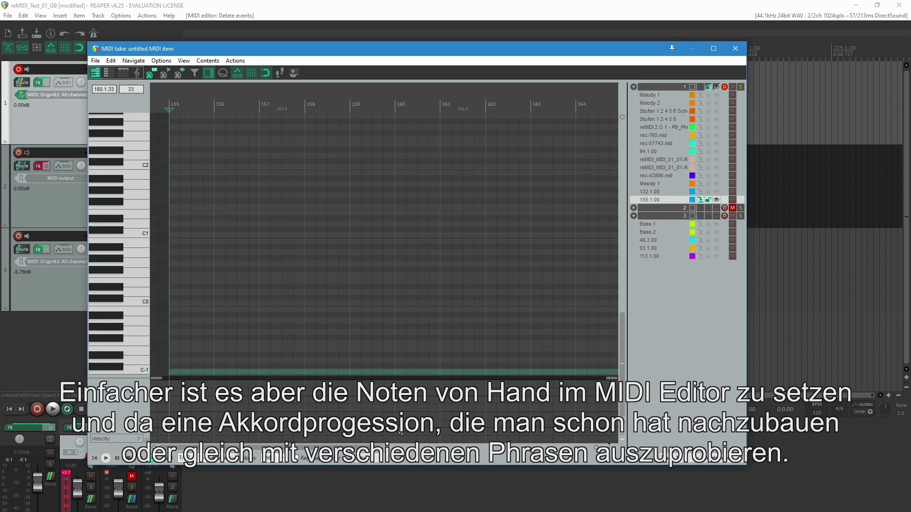
# Audition the C-1 key and draw a one-bar C-1 note at bar 155 in the empty MIDI item.
pyautogui.click(148, 372)
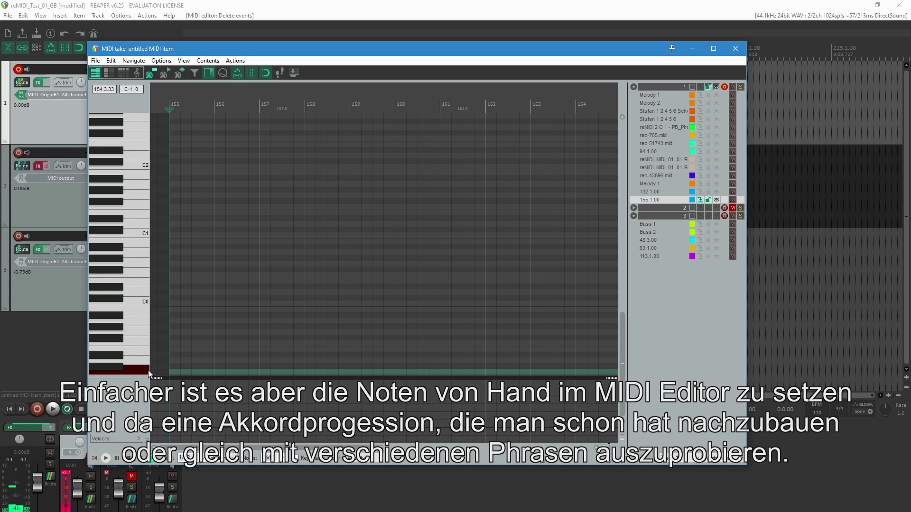
pyautogui.moveTo(172, 376); pyautogui.dragTo(217, 376)
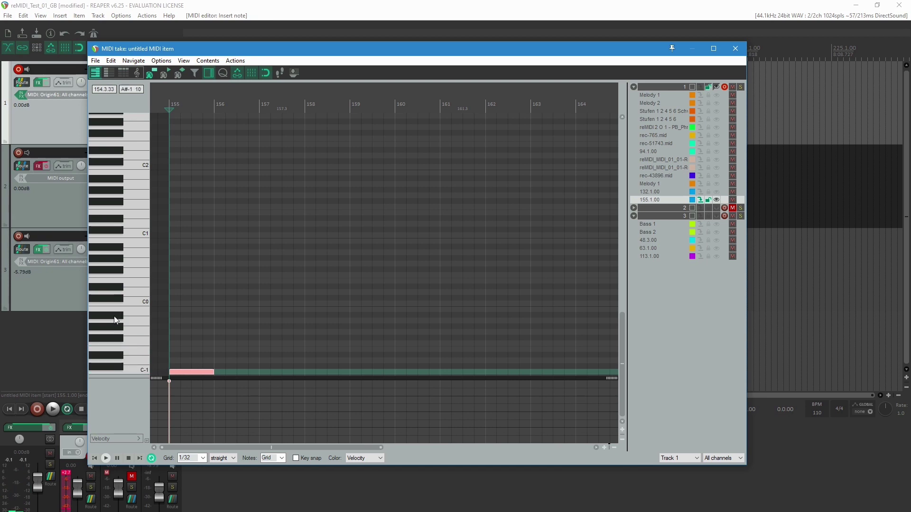
# Audition the F0, F#-1 and F#0 keys and draw a one-bar F#0 note at bar 156.
pyautogui.click(144, 274)
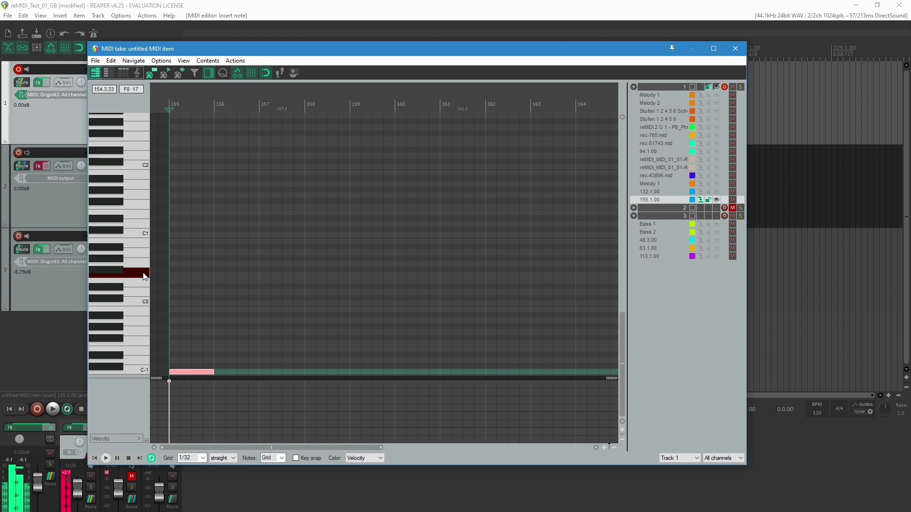
pyautogui.click(121, 338)
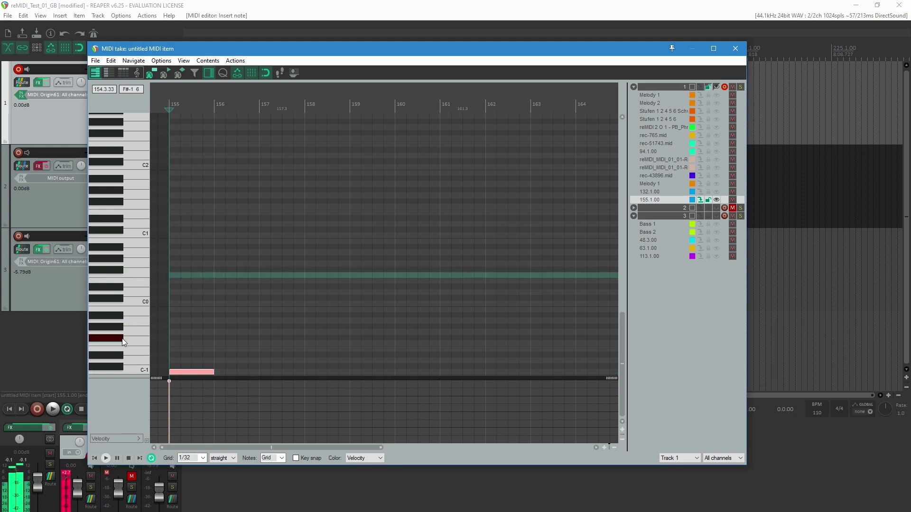
pyautogui.click(121, 271)
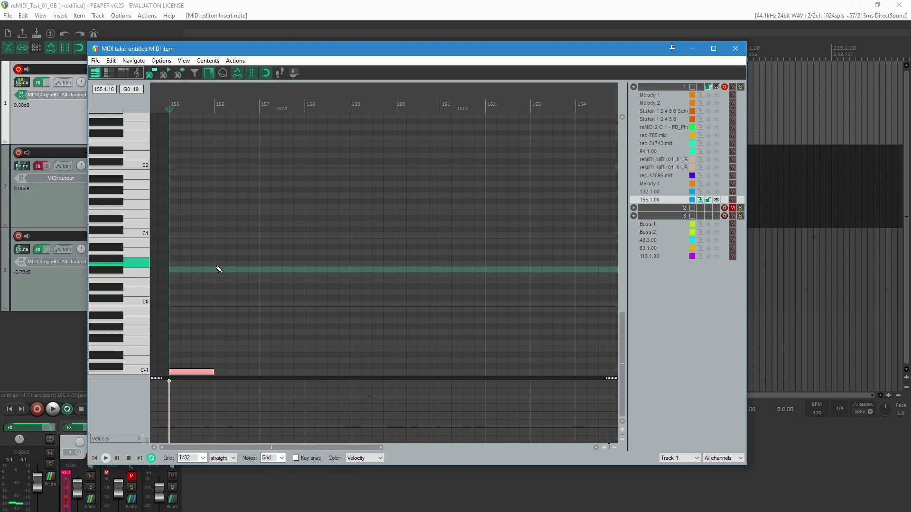
pyautogui.moveTo(216, 271); pyautogui.dragTo(259, 269)
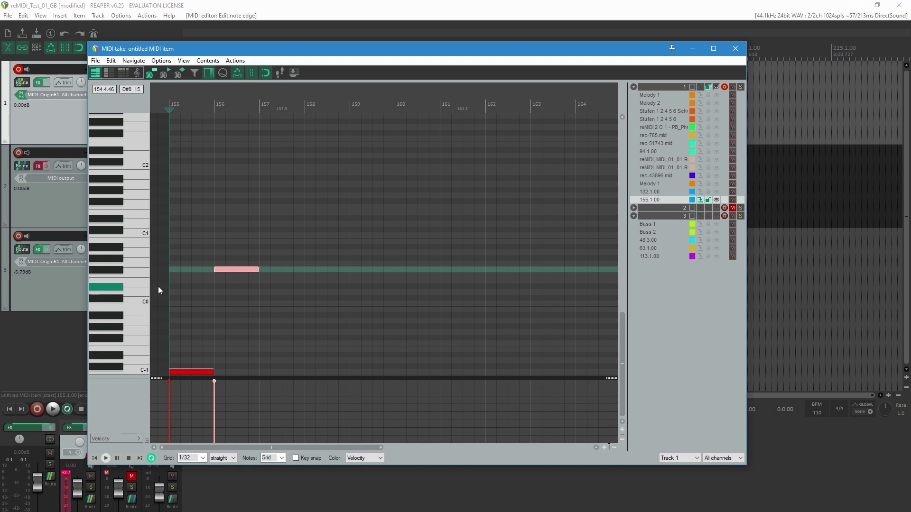
# Draw a one-bar G1 note at bar 157 after auditioning its key, and play back the sequence from bar 155.
pyautogui.click(118, 269)
pyautogui.click(133, 198)
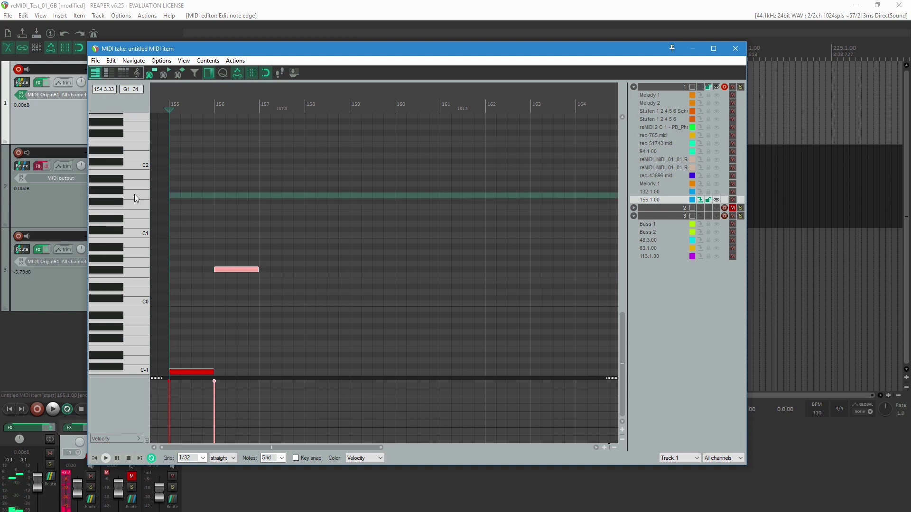
pyautogui.click(260, 196)
pyautogui.moveTo(281, 199)
pyautogui.mouseDown()
pyautogui.moveTo(304, 197)
pyautogui.moveTo(282, 195)
pyautogui.mouseUp()
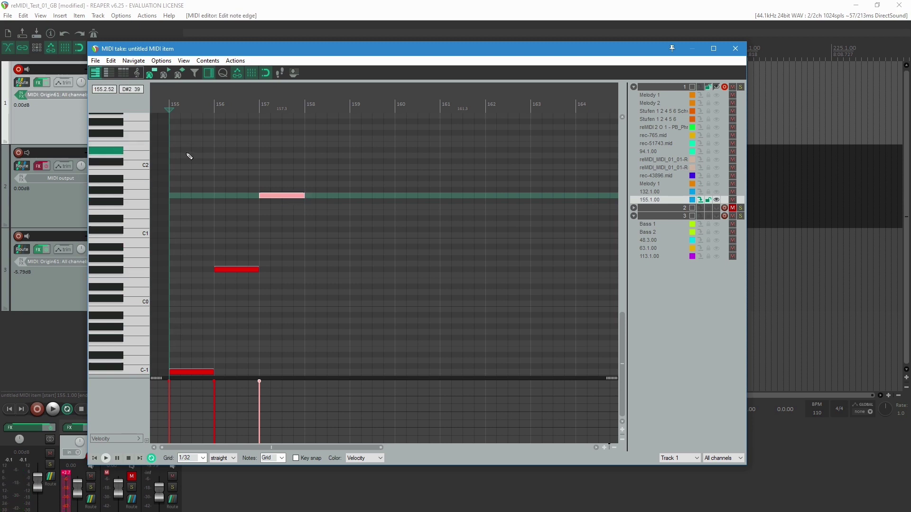
pyautogui.press('space')
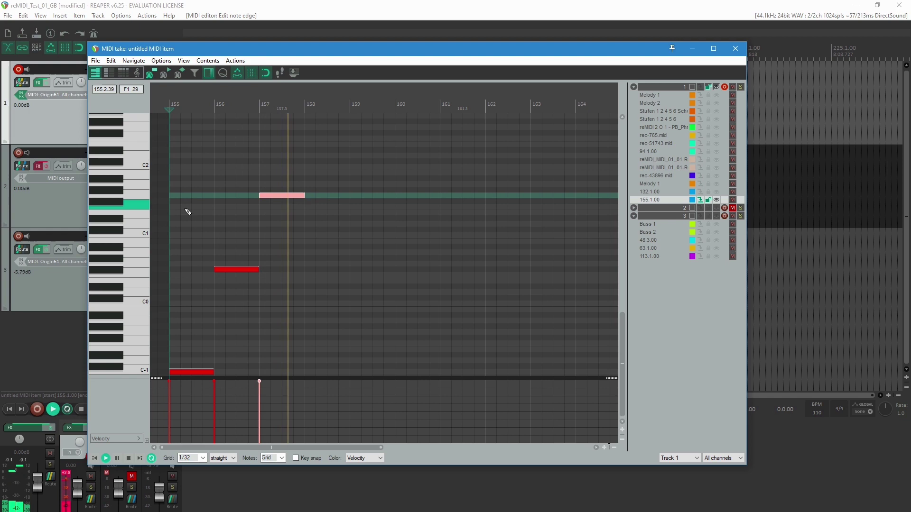
pyautogui.press('space')
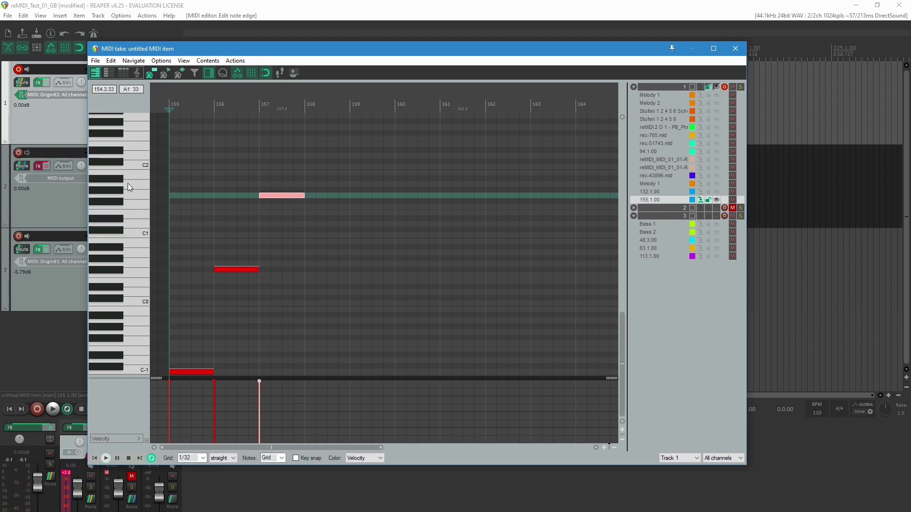
# Audition keys in the octaves above C1 and draw a one-bar D3 note at bar 158.
pyautogui.scroll(4, 127, 184)
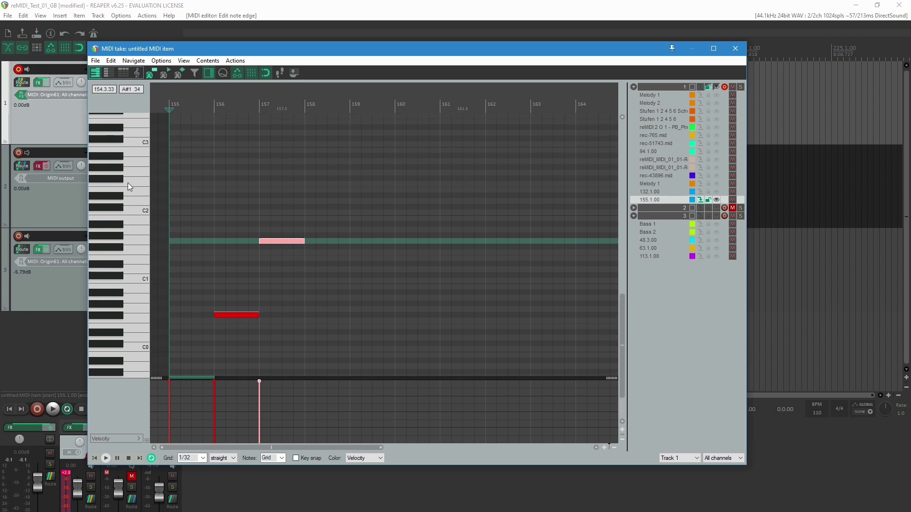
pyautogui.click(140, 135)
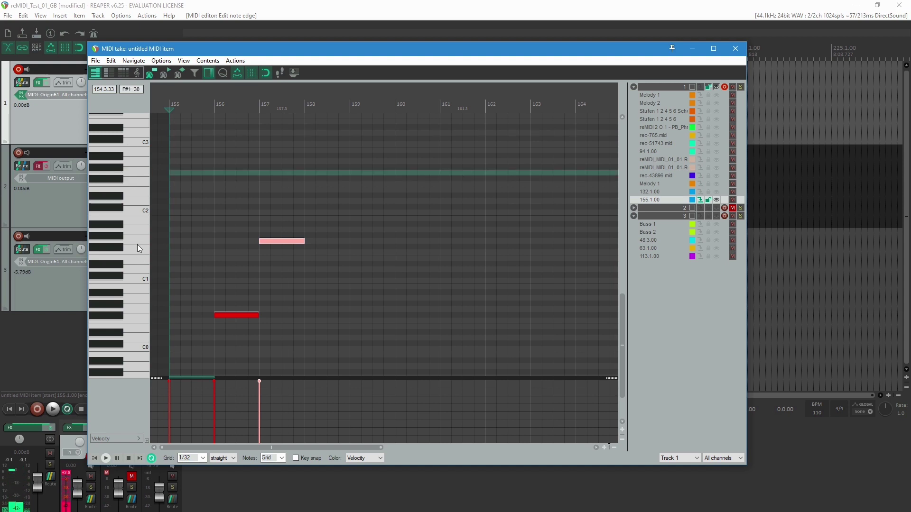
pyautogui.click(123, 265)
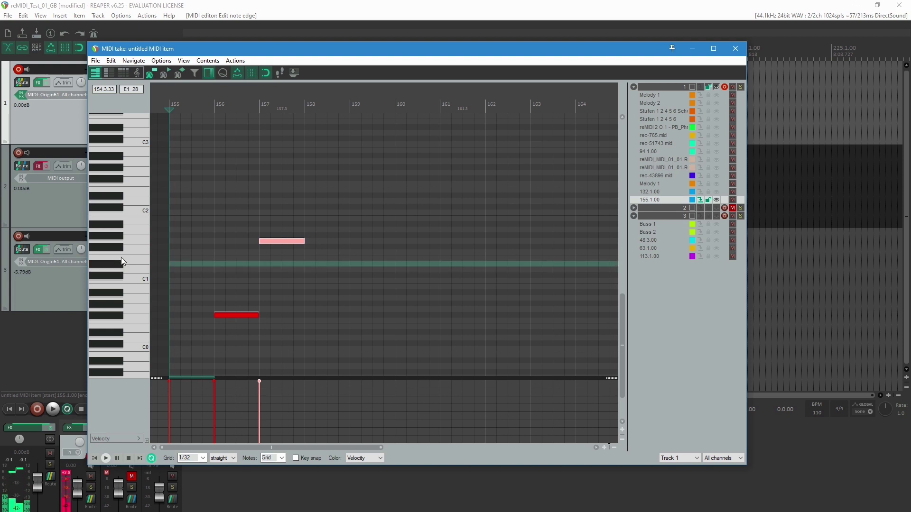
pyautogui.scroll(4, 129, 133)
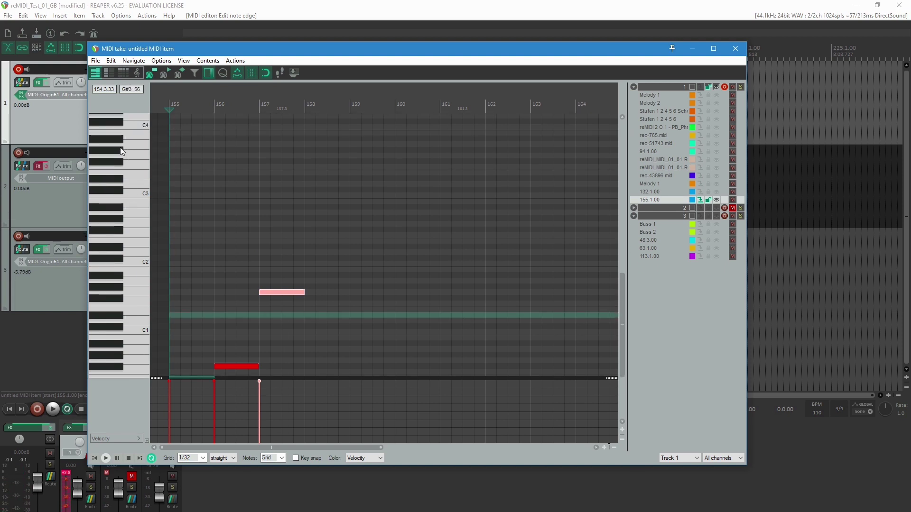
pyautogui.click(121, 179)
pyautogui.moveTo(121, 180); pyautogui.dragTo(138, 189)
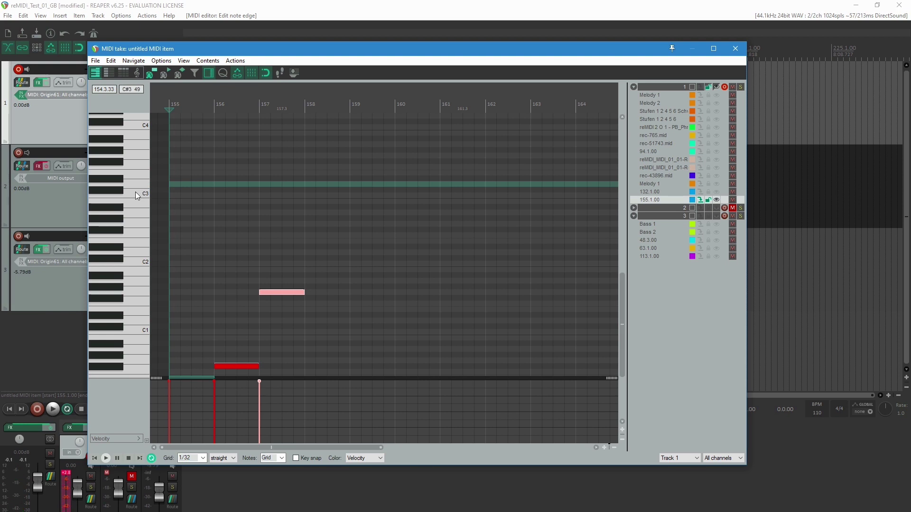
pyautogui.moveTo(131, 183); pyautogui.dragTo(138, 184)
pyautogui.moveTo(305, 185); pyautogui.dragTo(350, 184)
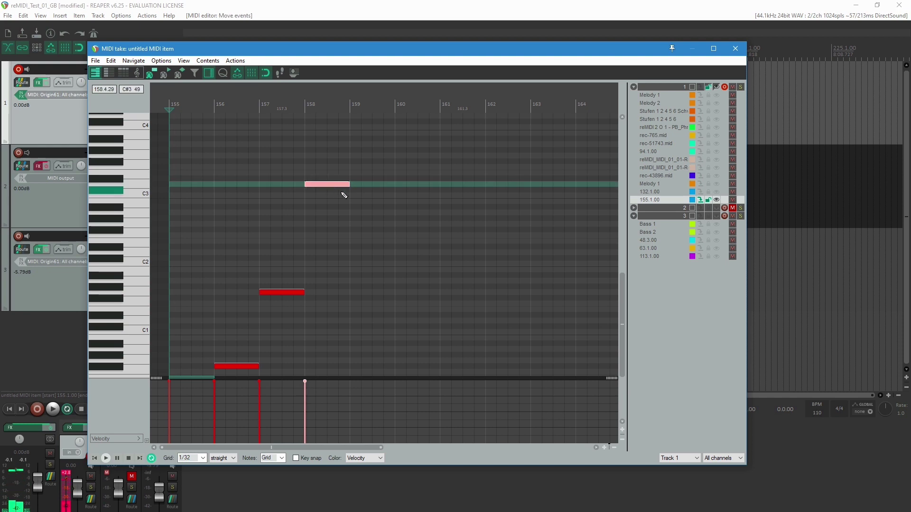
# Audition the D3, C4, C5, C#5 and C#4 keys to compare their phrases.
pyautogui.scroll(3, 343, 212)
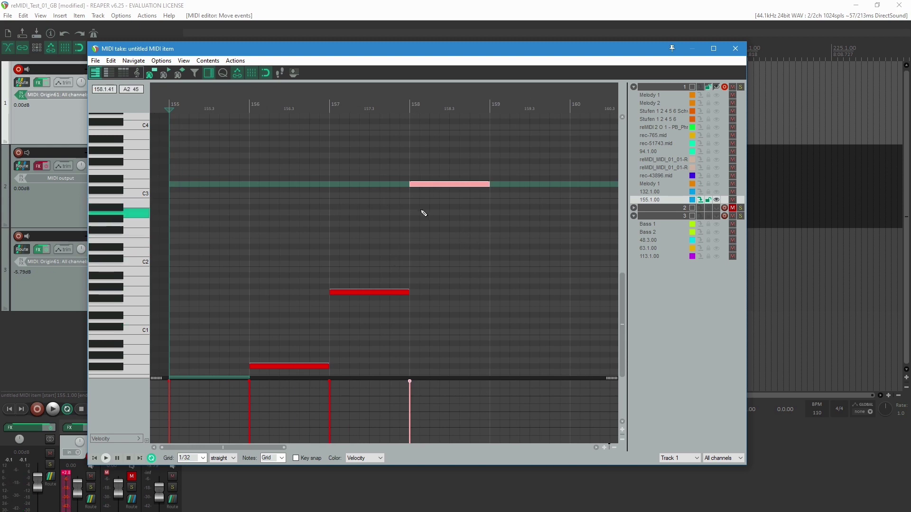
pyautogui.click(141, 184)
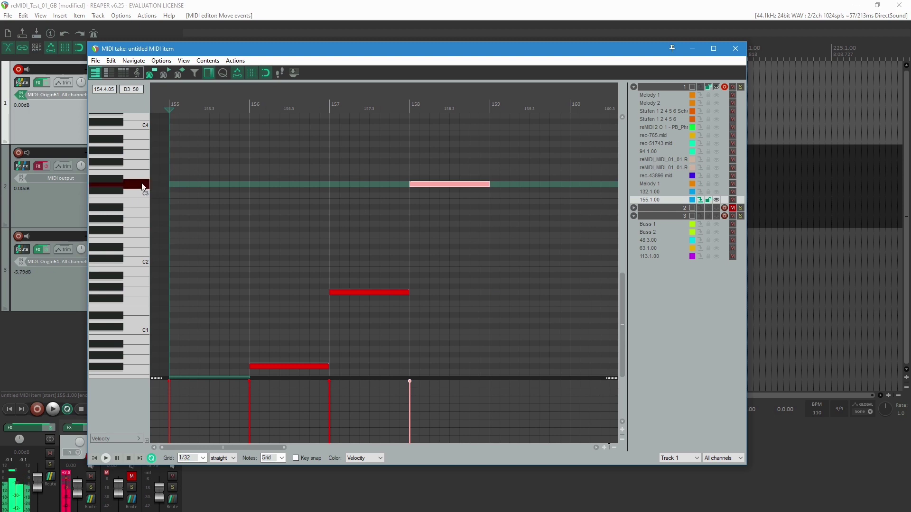
pyautogui.scroll(3, 124, 151)
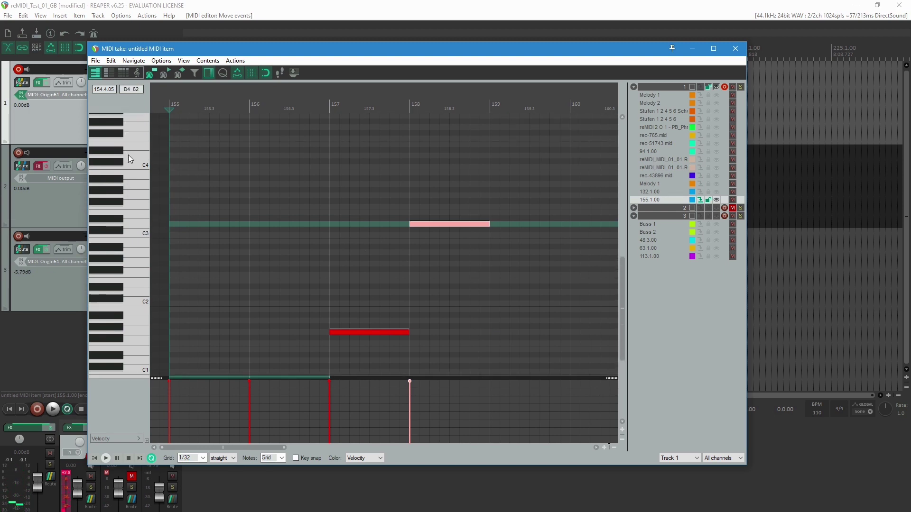
pyautogui.click(144, 164)
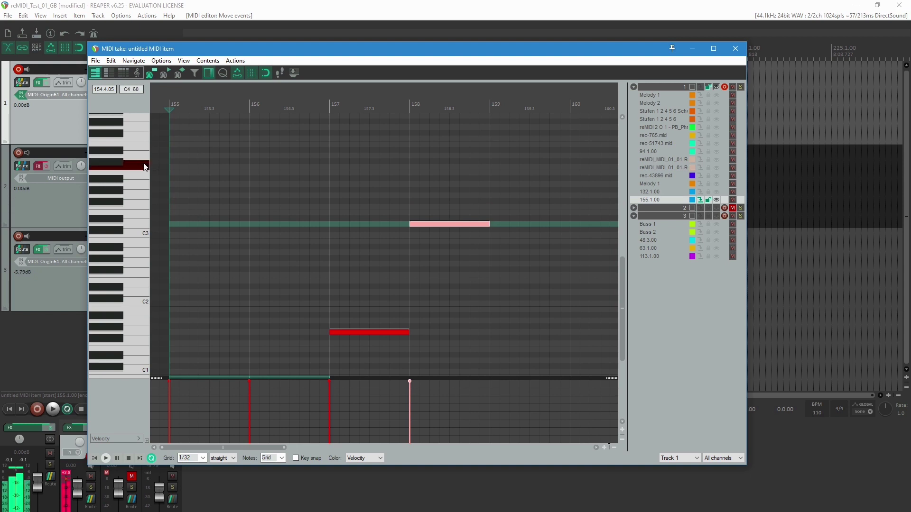
pyautogui.scroll(3, 126, 152)
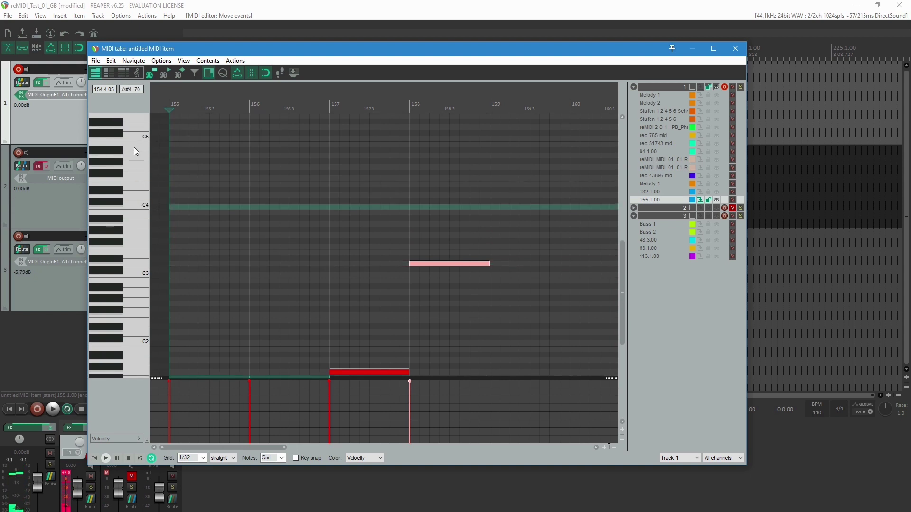
pyautogui.click(144, 138)
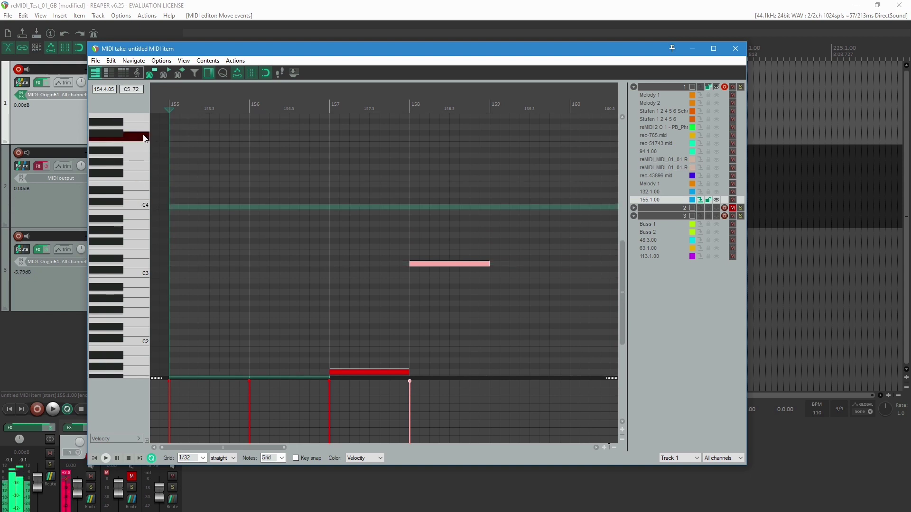
pyautogui.click(121, 135)
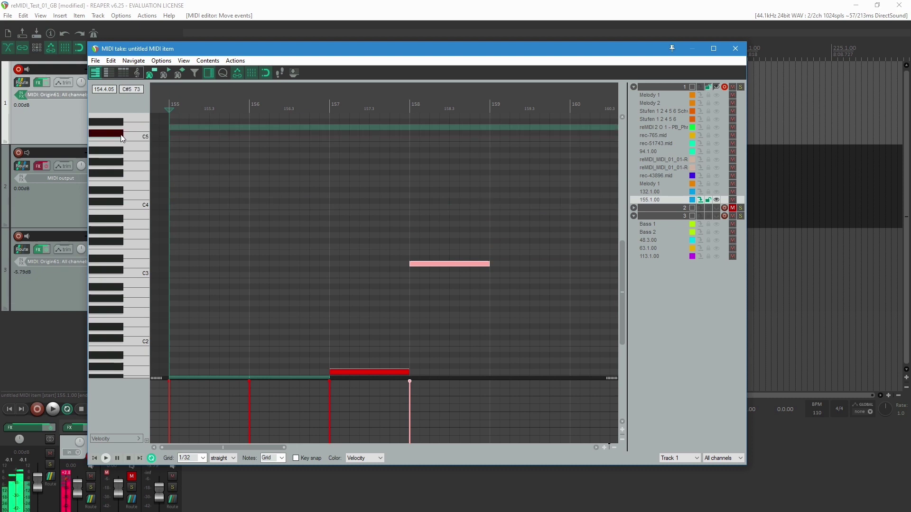
pyautogui.click(124, 203)
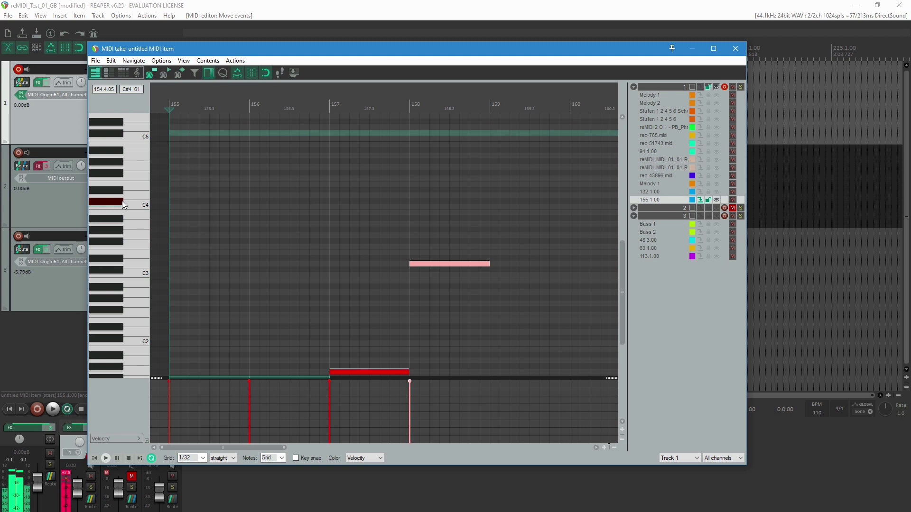
pyautogui.scroll(5, 143, 162)
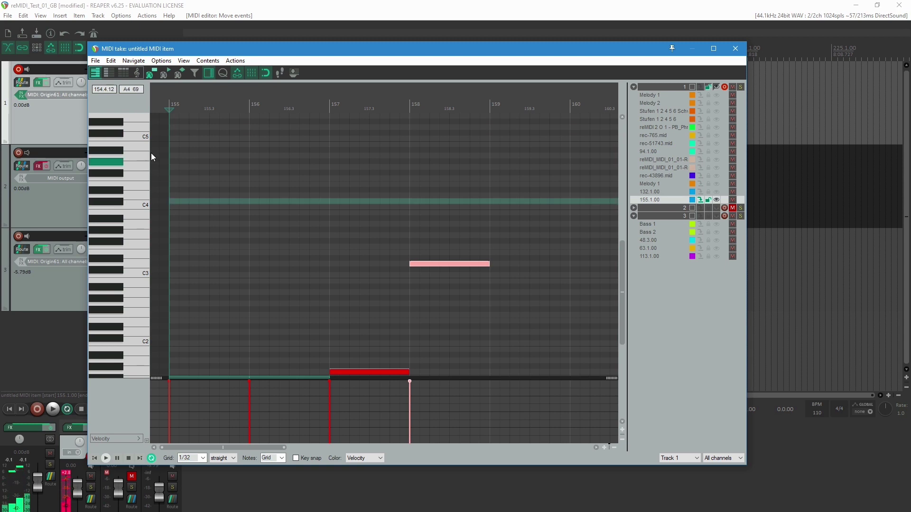
# Audition the C6 key and draw a one-bar C6 note at bar 159.
pyautogui.click(145, 143)
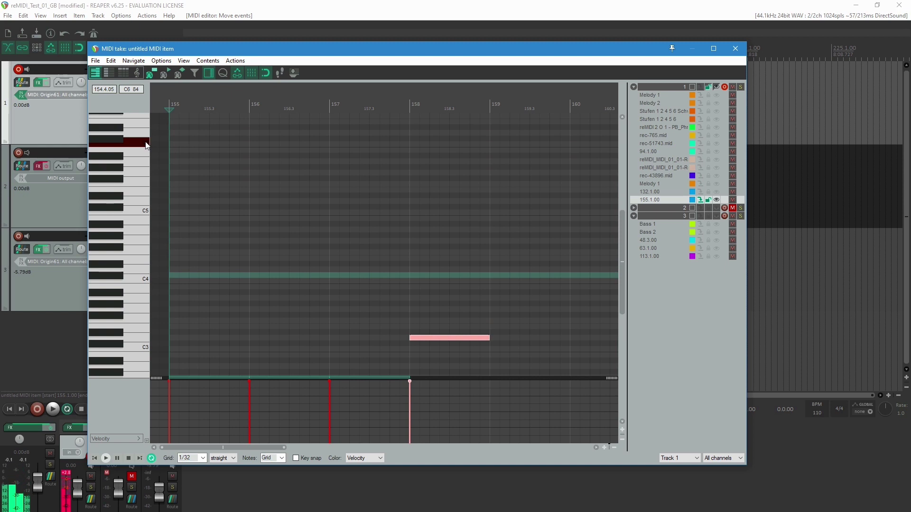
pyautogui.click(145, 144)
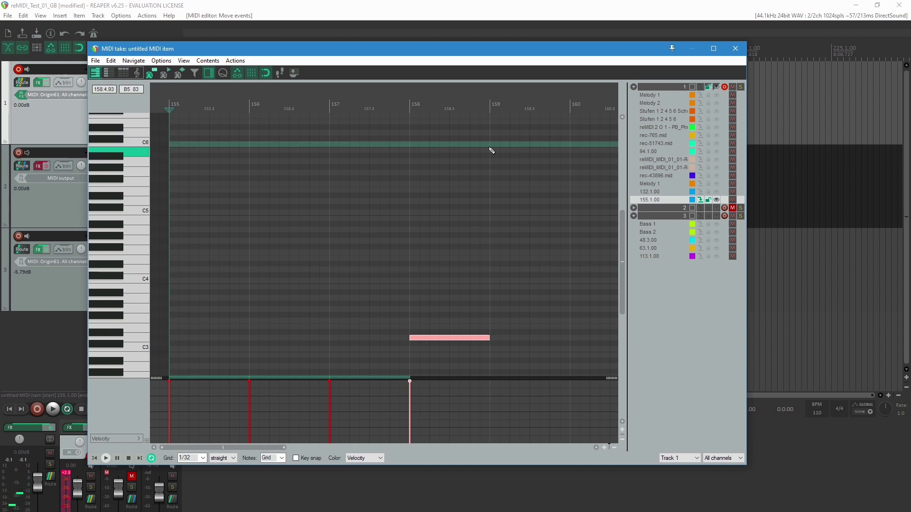
pyautogui.moveTo(491, 145); pyautogui.dragTo(573, 146)
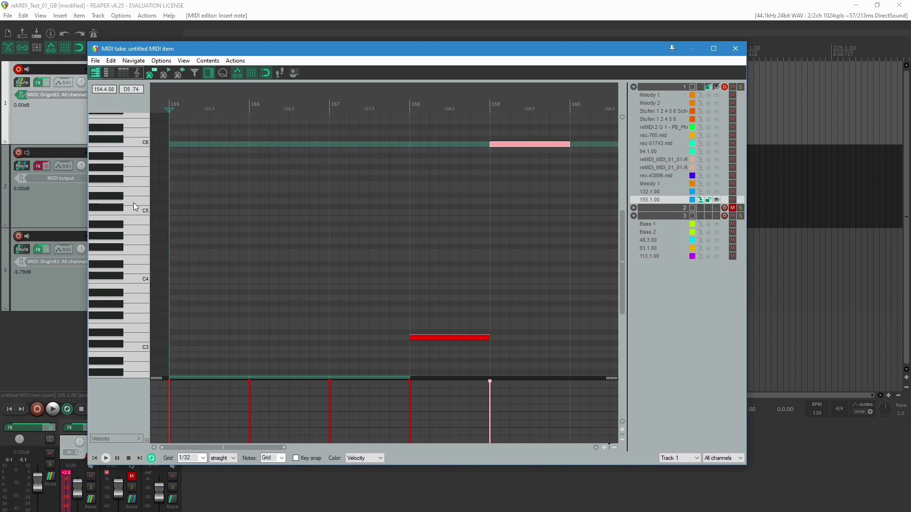
# Play back the melody sequence from bar 155 with all its notes in view.
pyautogui.scroll(-5, 133, 203)
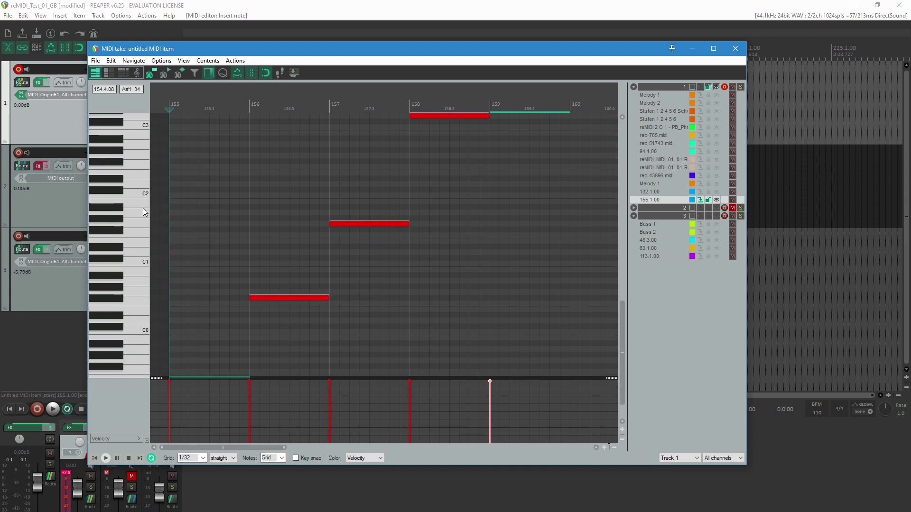
pyautogui.scroll(-4, 136, 217)
pyautogui.scroll(-3, 134, 214)
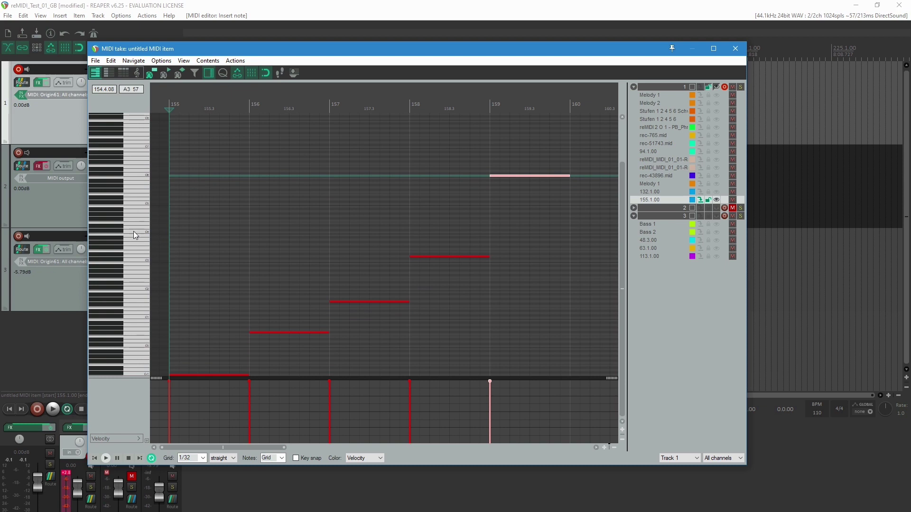
pyautogui.press('space')
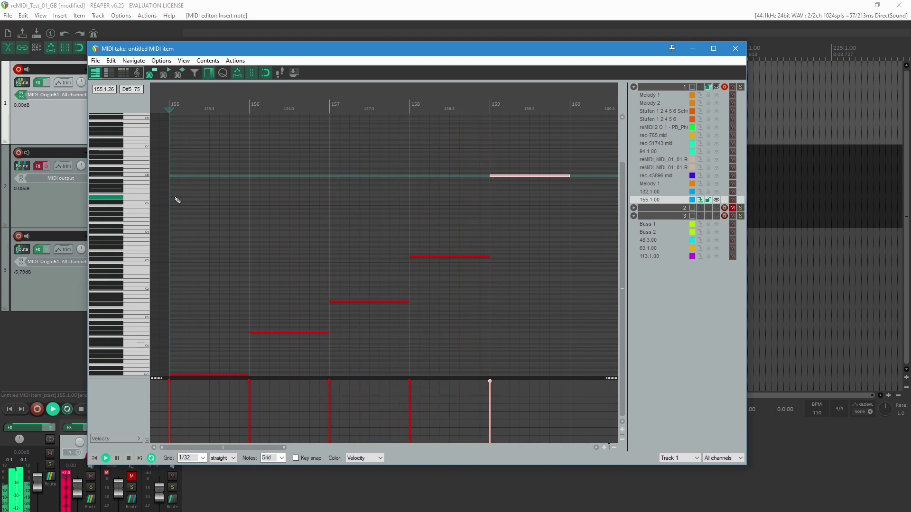
pyautogui.press('space')
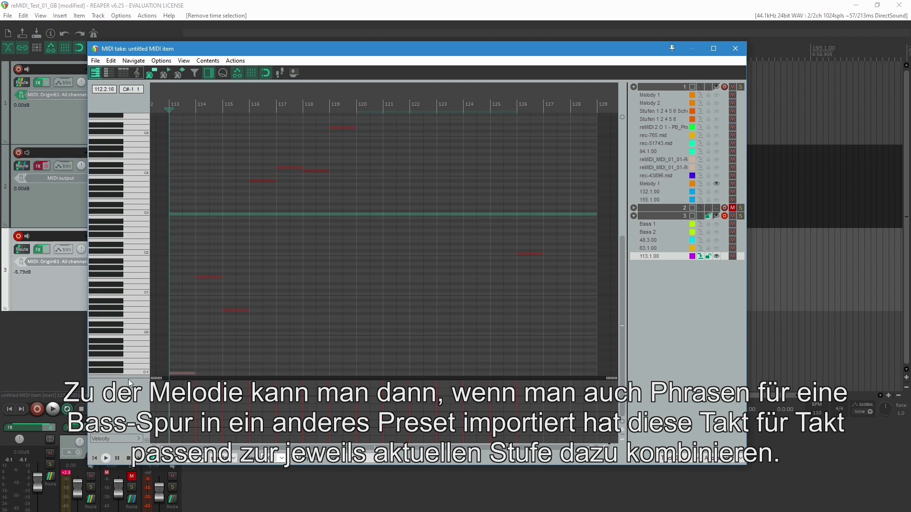
# Play back the bass item at bar 113 on track 3 together with the Melody 1 item.
pyautogui.click(108, 458)
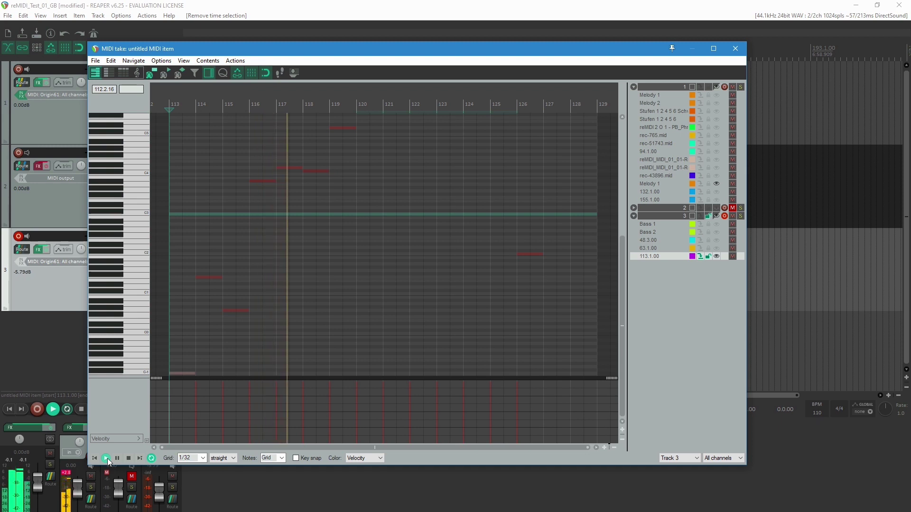
pyautogui.scroll(4, 130, 195)
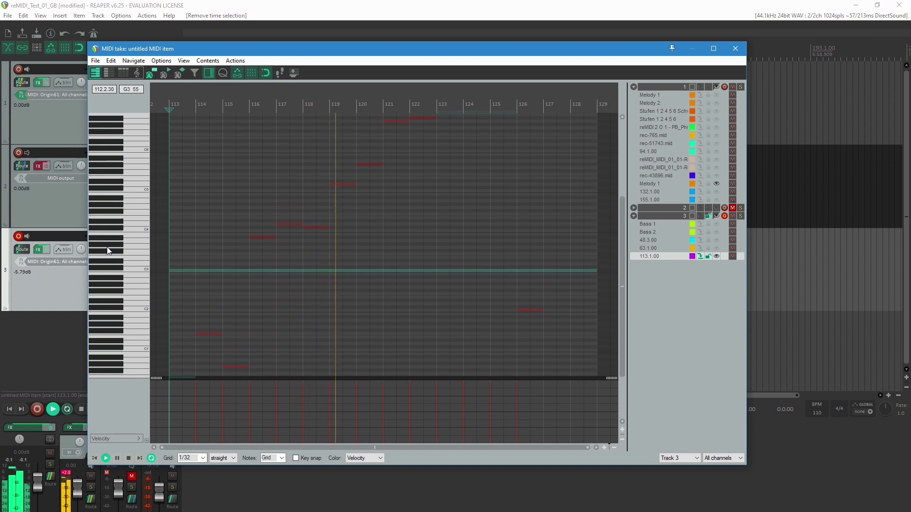
pyautogui.press('space')
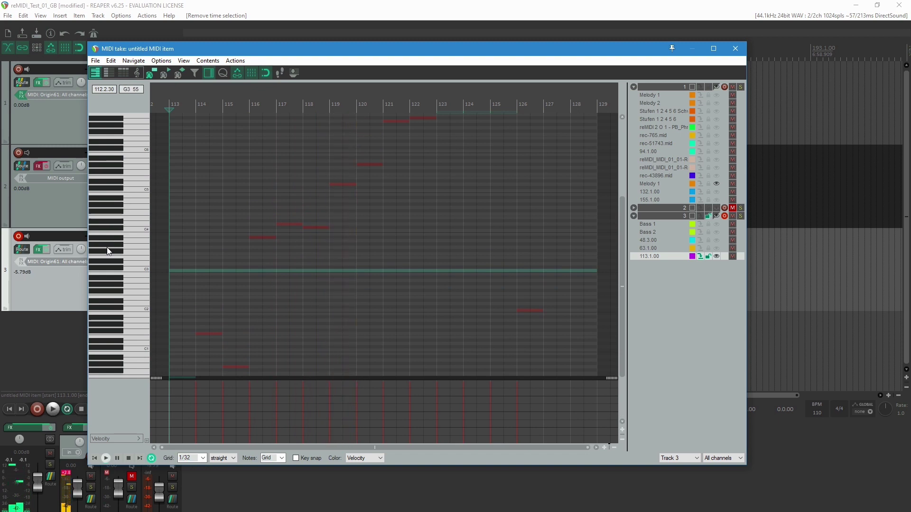
# Set the time selection to span bar 113 exactly, around the first C-1 note.
pyautogui.scroll(3, 202, 362)
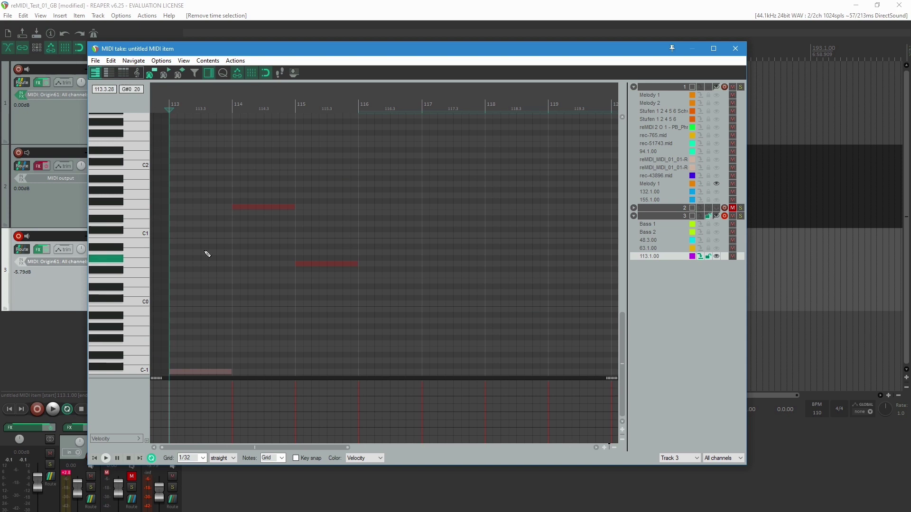
pyautogui.moveTo(233, 104); pyautogui.dragTo(170, 104)
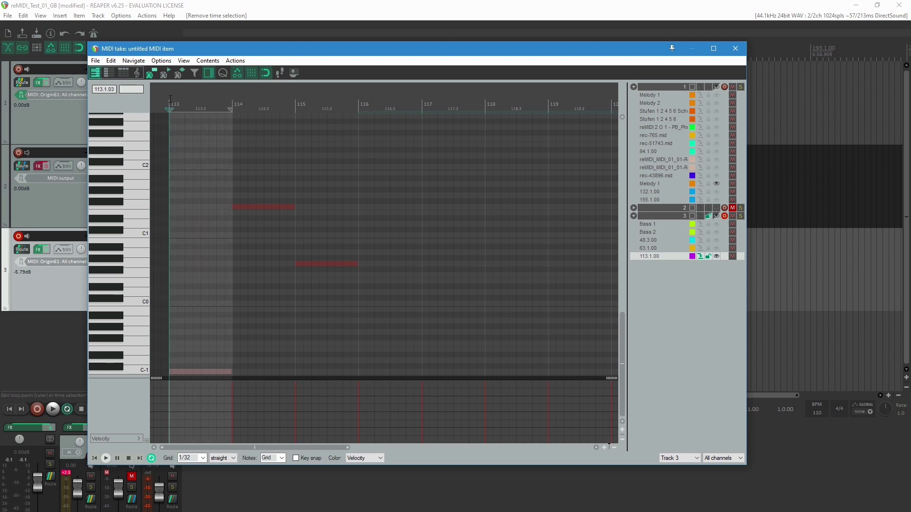
# Audition the C0 and C-1 keys against bar 113 and insert a one-bar C-1 bass note there, checking it in playback.
pyautogui.press('space')
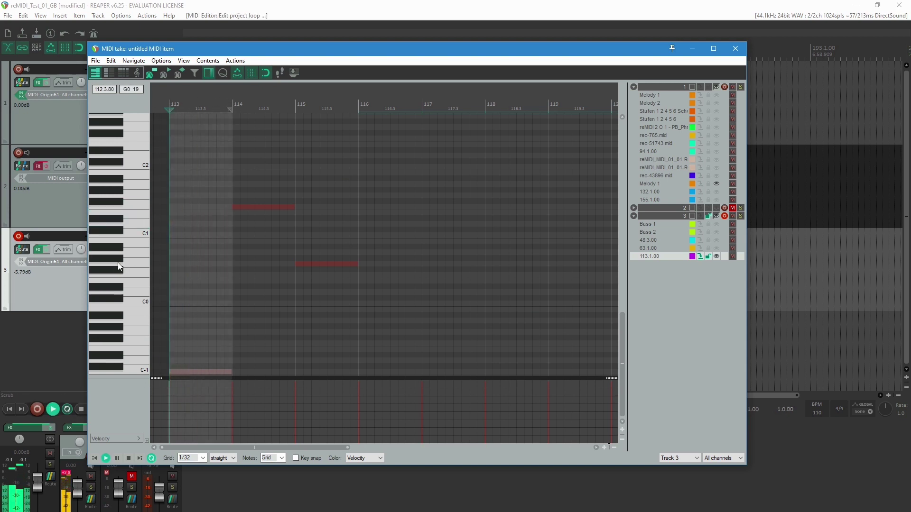
pyautogui.click(146, 302)
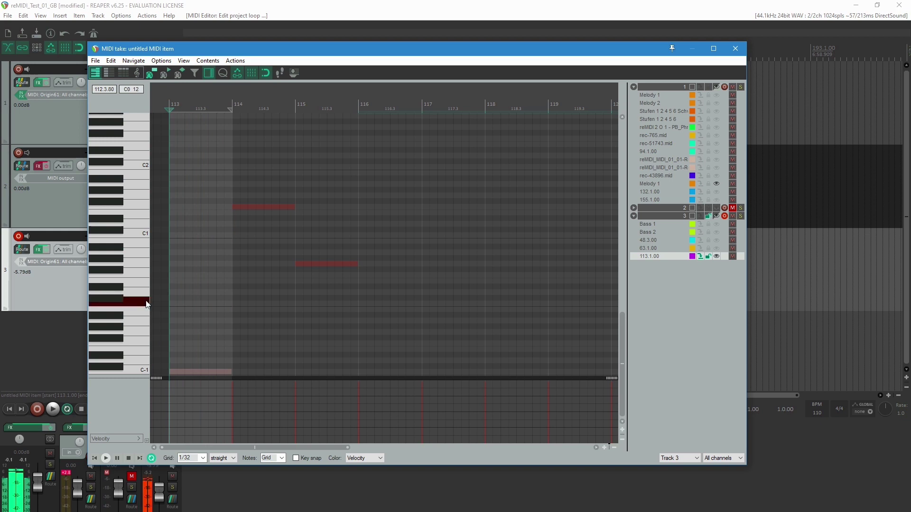
pyautogui.click(146, 303)
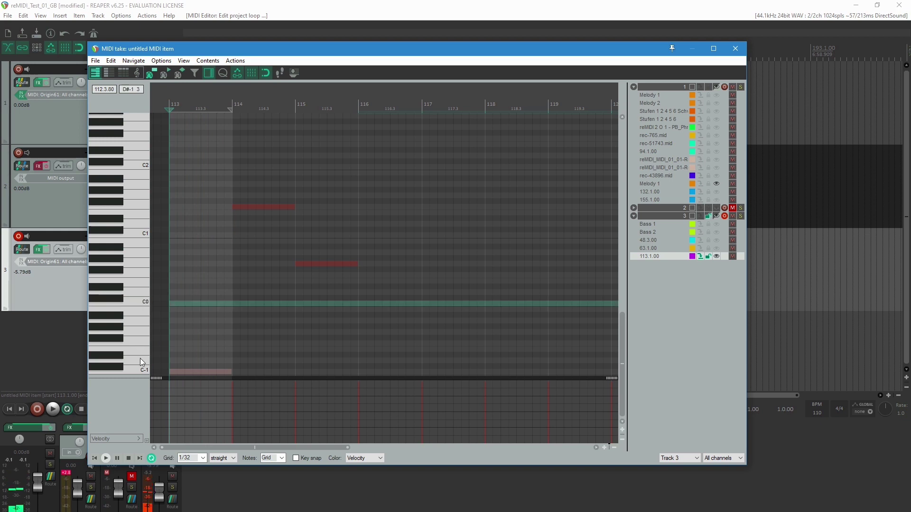
pyautogui.click(146, 370)
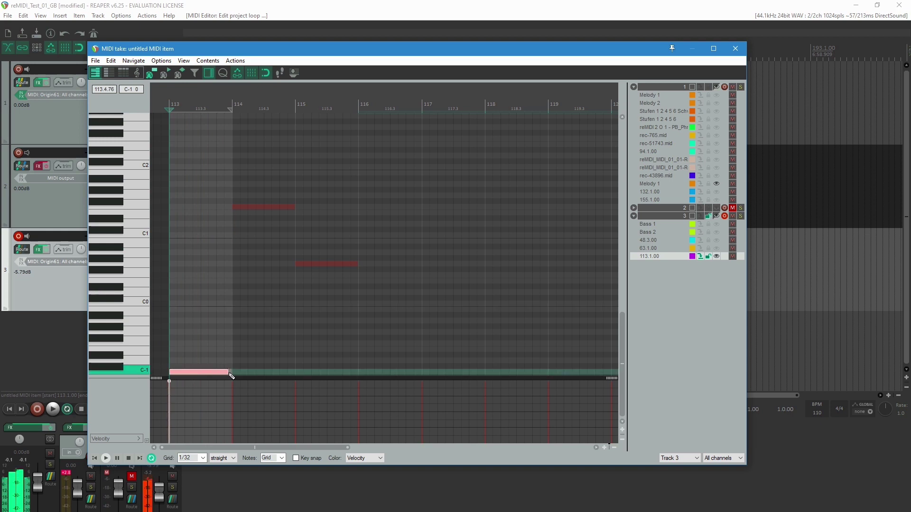
pyautogui.press('space')
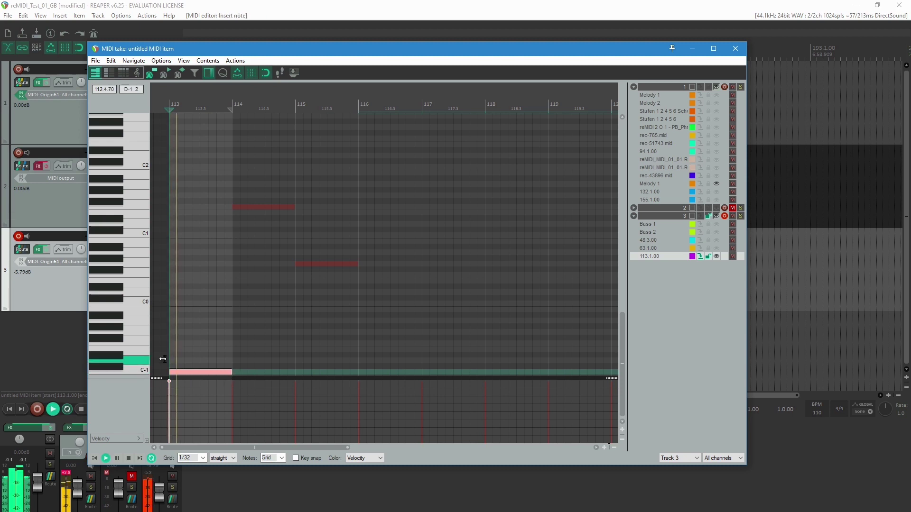
pyautogui.press('space')
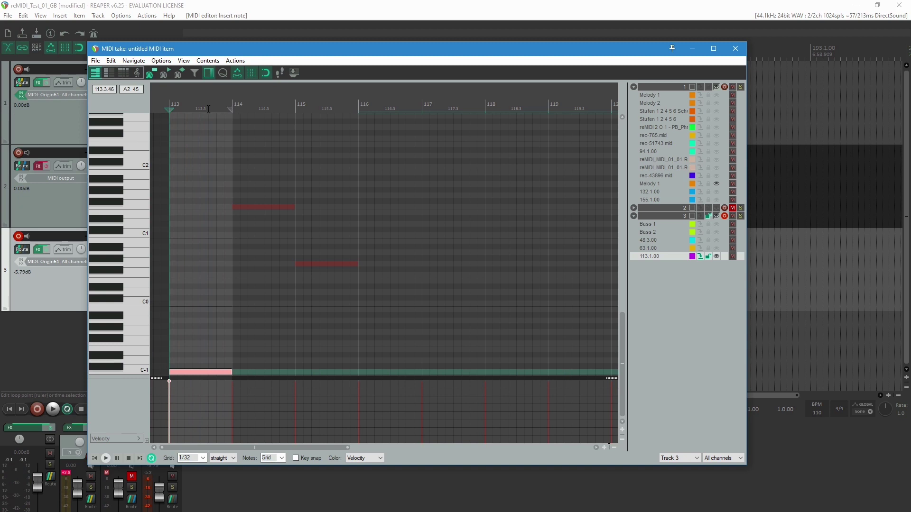
# Shift the time selection to span bar 114 exactly and play that bar back.
pyautogui.moveTo(231, 110); pyautogui.dragTo(298, 109)
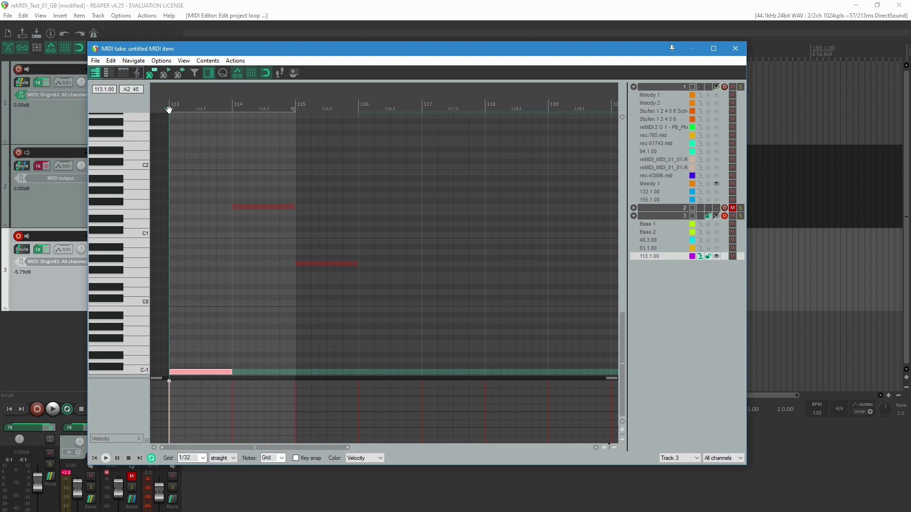
pyautogui.press('space')
pyautogui.press('space')
pyautogui.moveTo(169, 110); pyautogui.dragTo(234, 111)
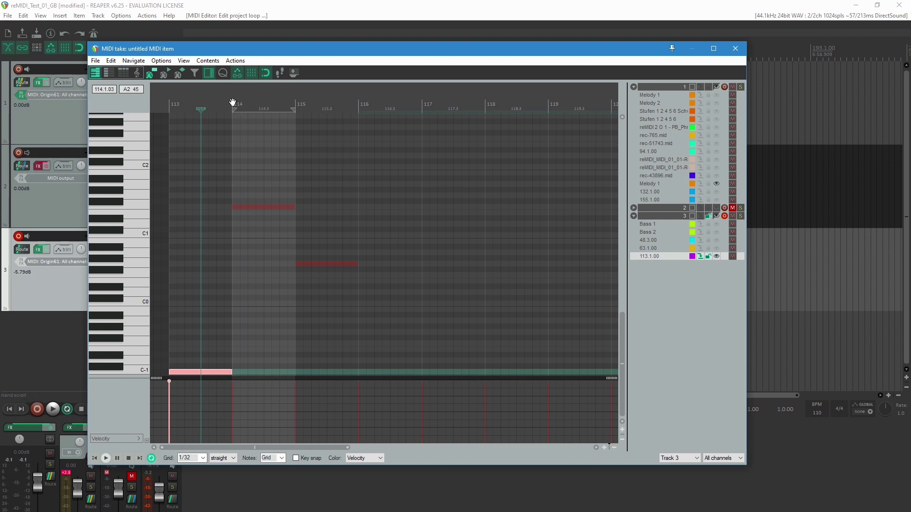
pyautogui.press('space')
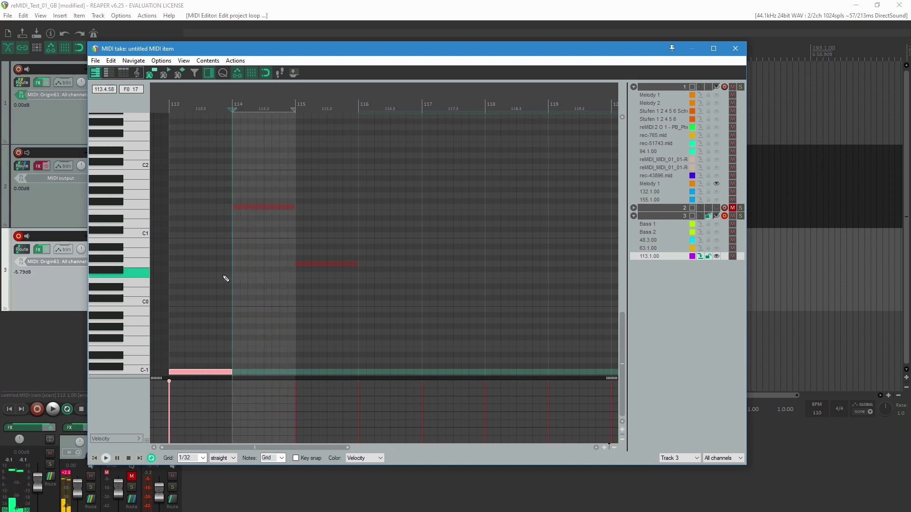
pyautogui.press('space')
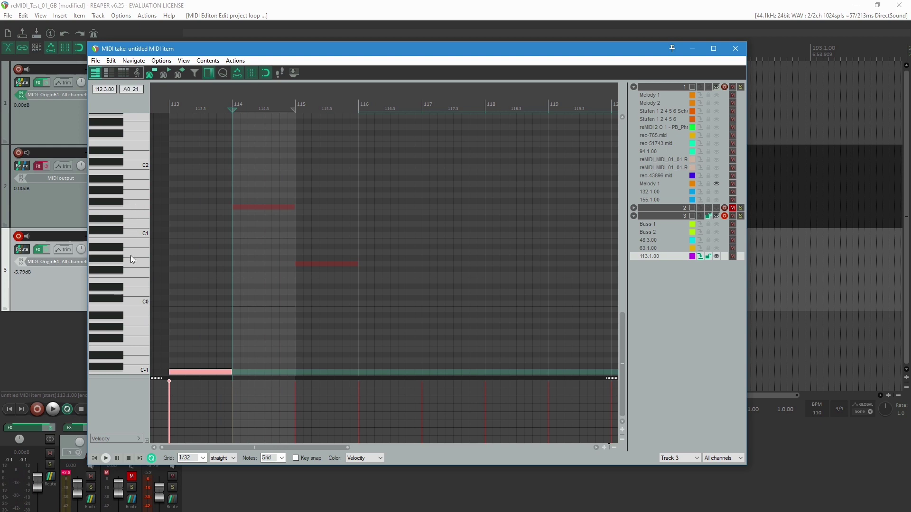
# Audition the F0 key, draw a one-bar F0 bass note at bar 114 and play the bar back.
pyautogui.click(141, 273)
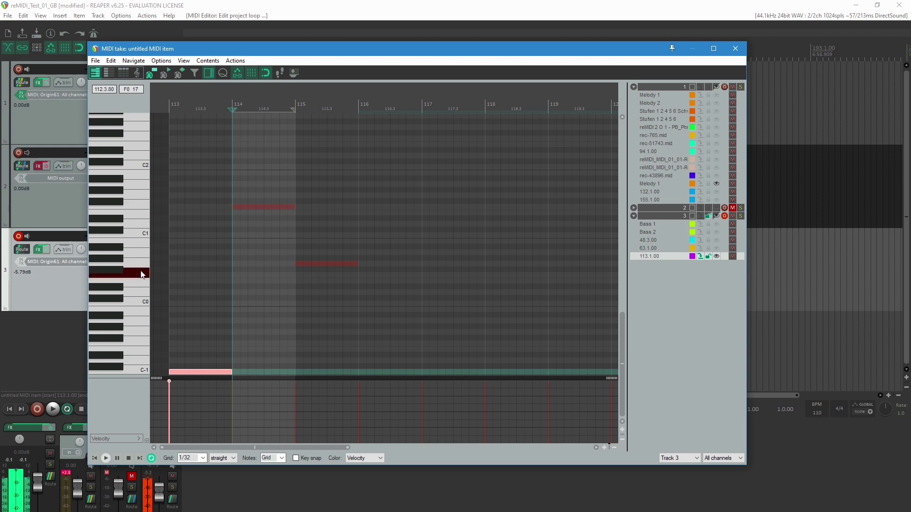
pyautogui.press('space')
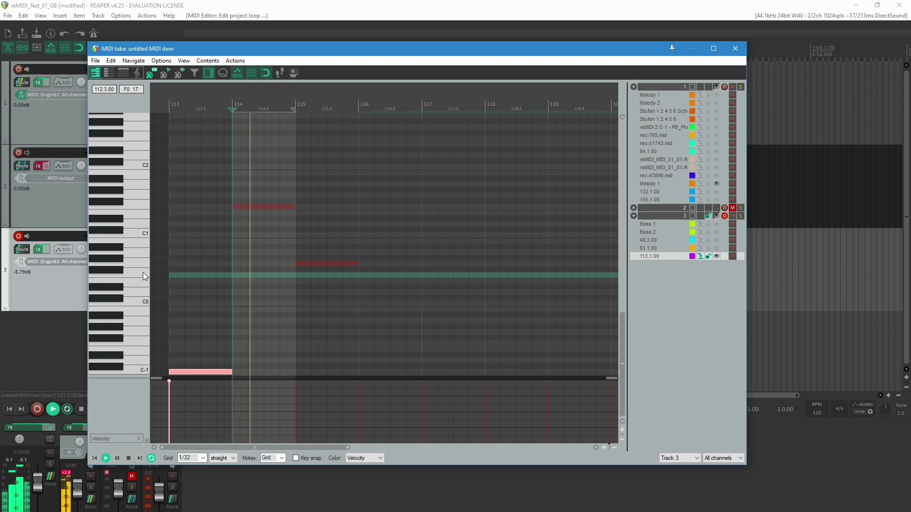
pyautogui.press('space')
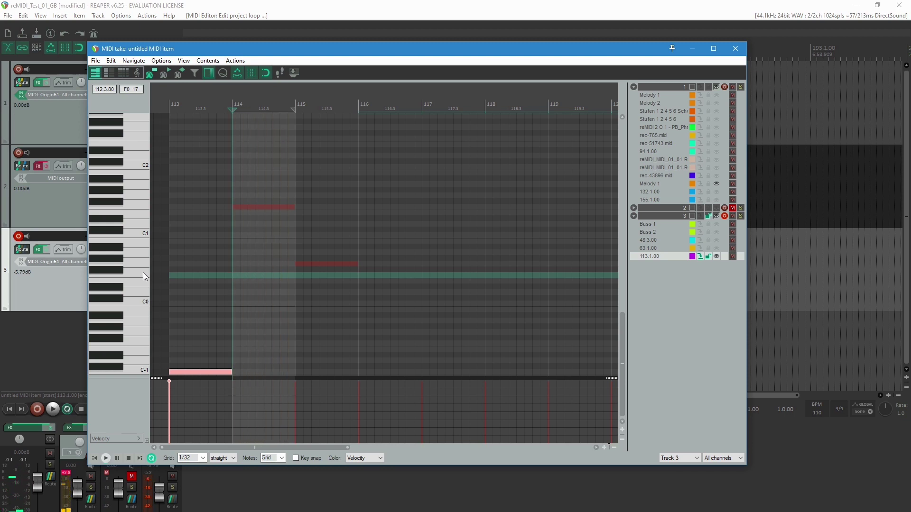
pyautogui.click(234, 276)
pyautogui.moveTo(298, 279); pyautogui.dragTo(259, 276)
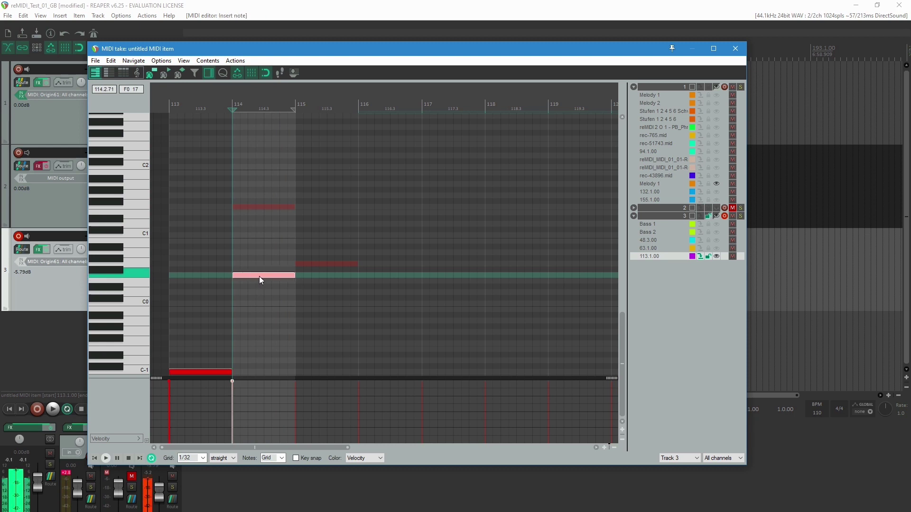
pyautogui.press('space')
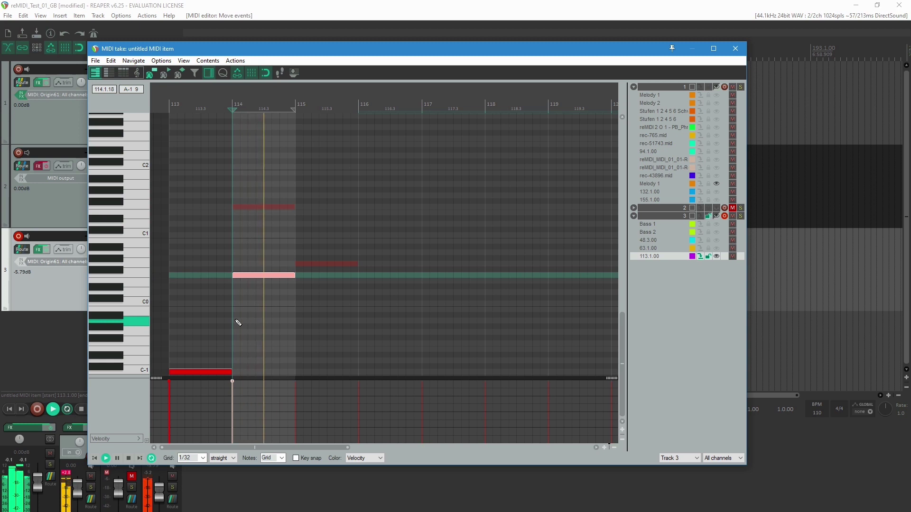
pyautogui.press('space')
pyautogui.press('space')
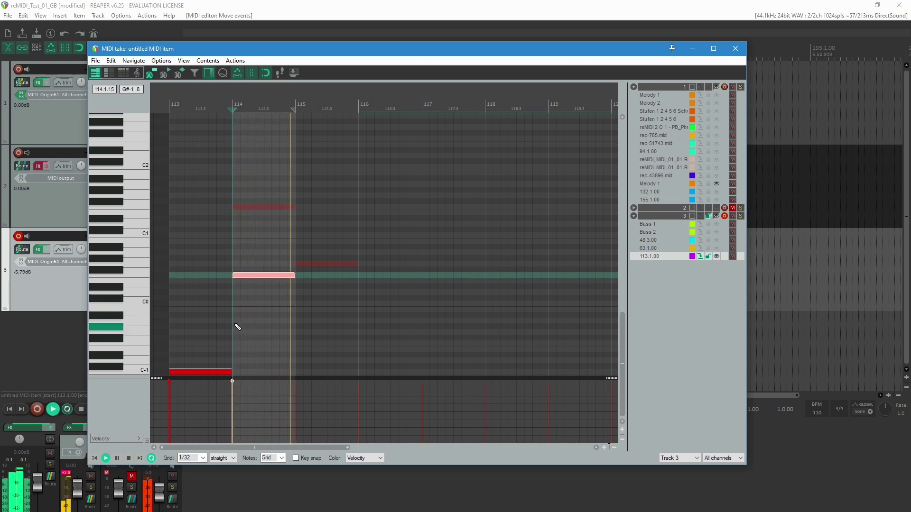
pyautogui.press('space')
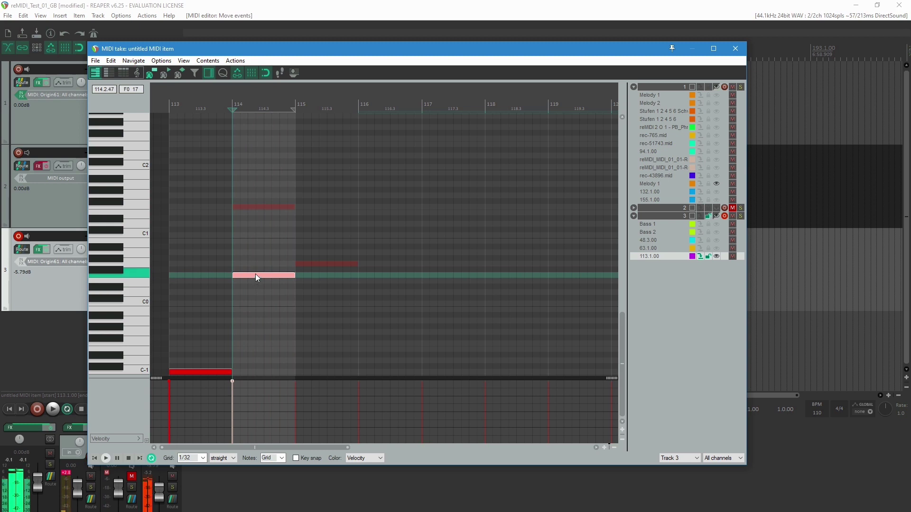
# Raise the bar 114 bass note to F#0, then an octave higher to F#1, playing back each version.
pyautogui.moveTo(255, 274); pyautogui.dragTo(255, 269)
pyautogui.press('space')
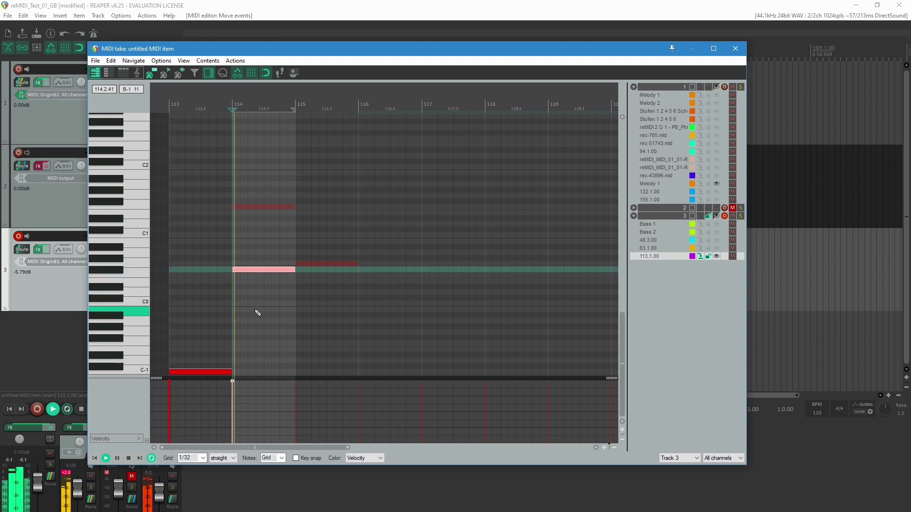
pyautogui.press('space')
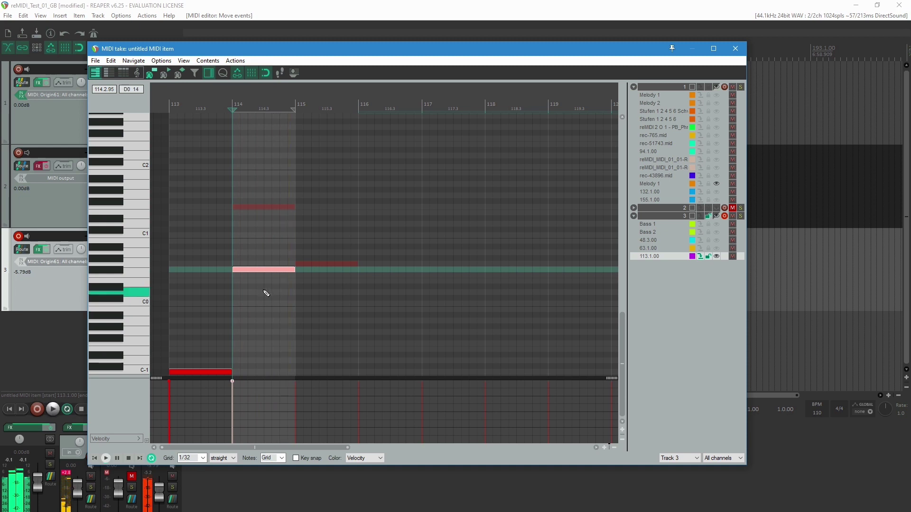
pyautogui.moveTo(255, 270); pyautogui.dragTo(255, 200)
pyautogui.press('space')
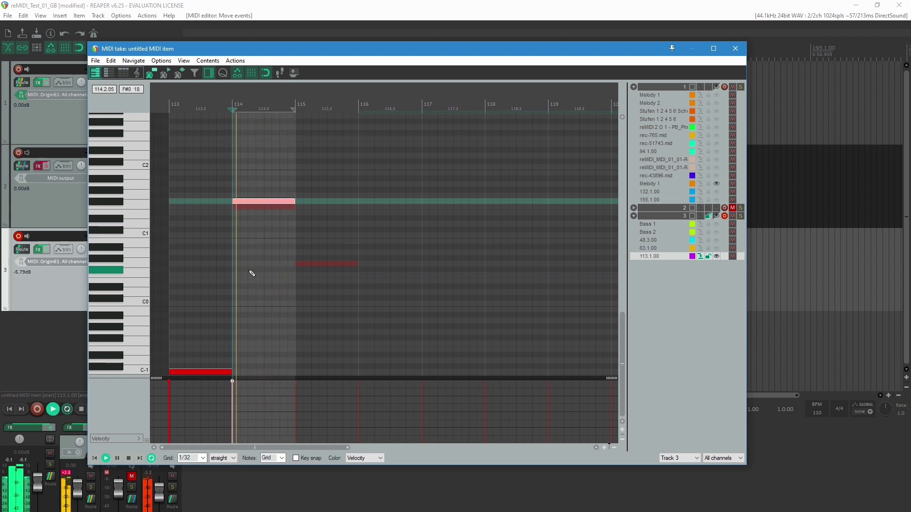
pyautogui.press('space')
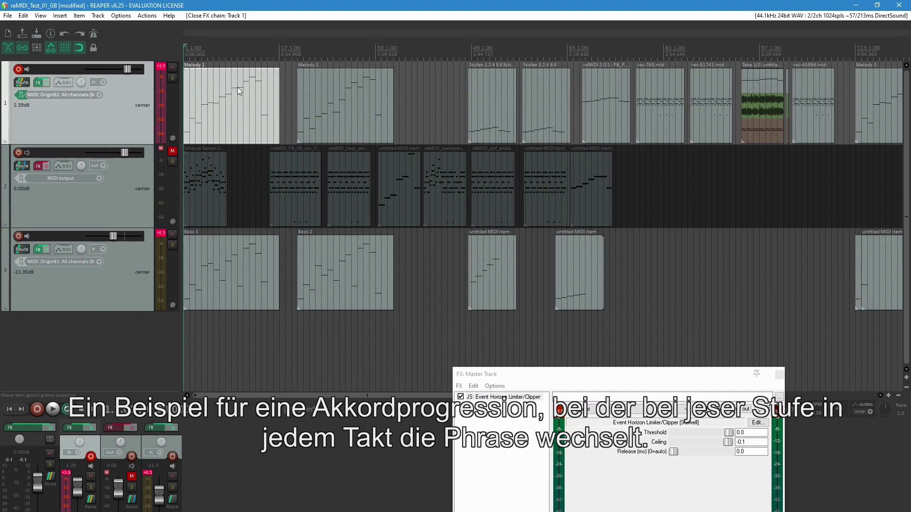
# Open the Melody 1 item at bar 1 with Bass 1 shown alongside, and play both from the start.
pyautogui.doubleClick(226, 100)
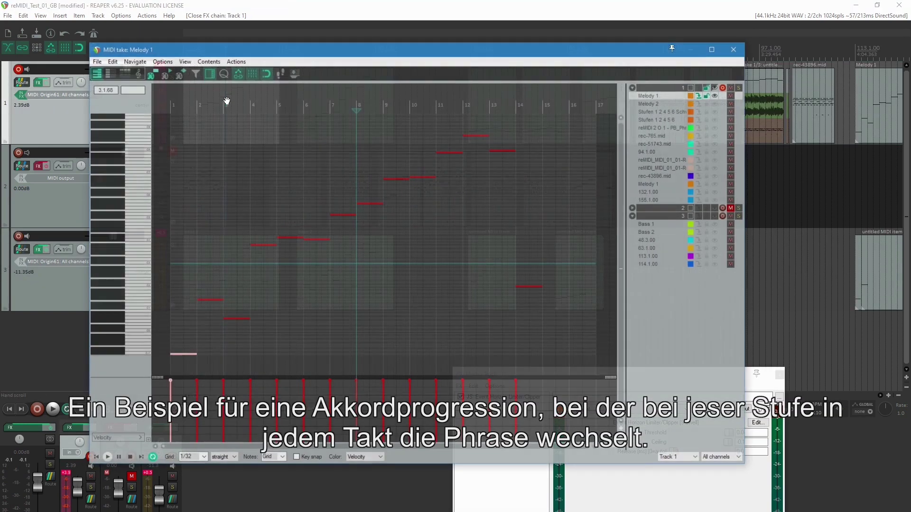
pyautogui.click(93, 458)
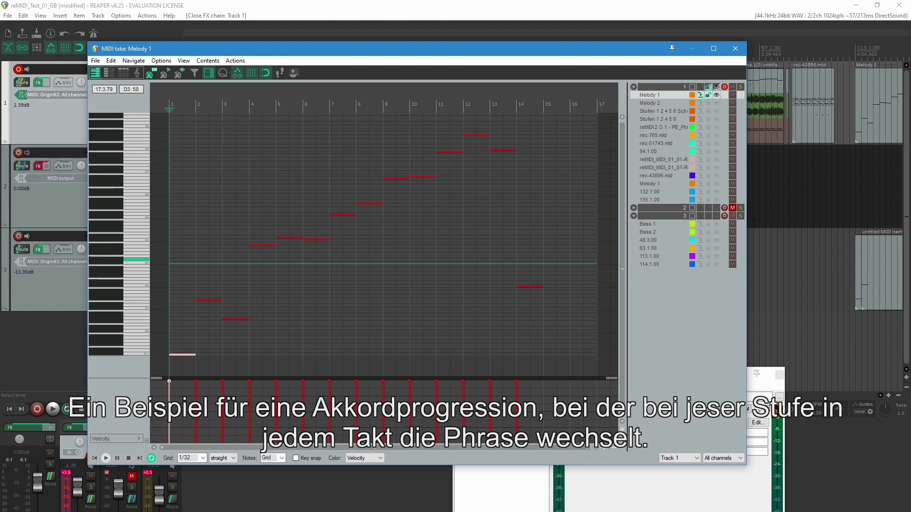
pyautogui.click(716, 224)
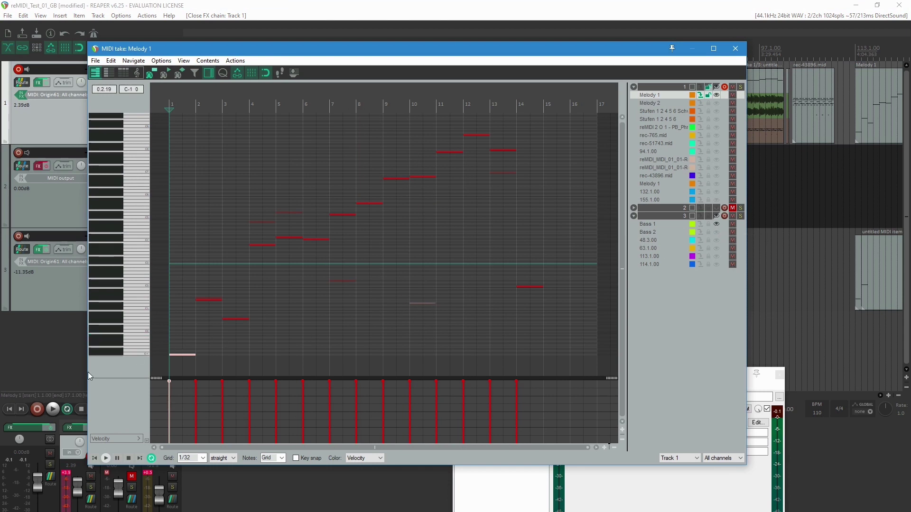
pyautogui.press('space')
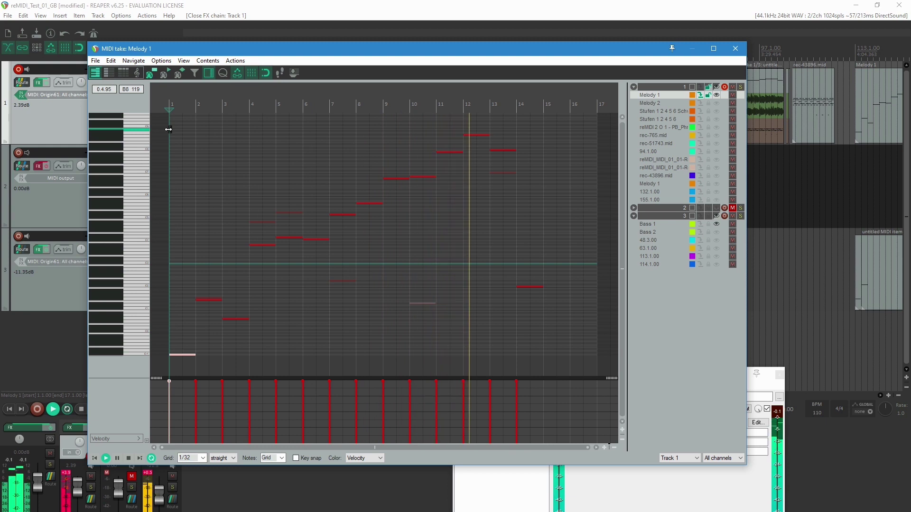
pyautogui.click(129, 457)
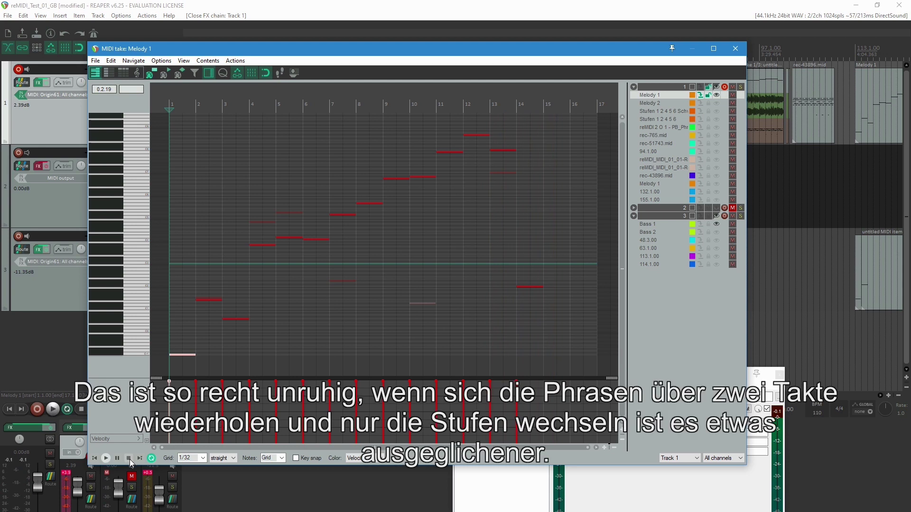
# Close the Melody 1 editor, set the play position to bar 20, and open and play the Melody 2 item.
pyautogui.click(735, 49)
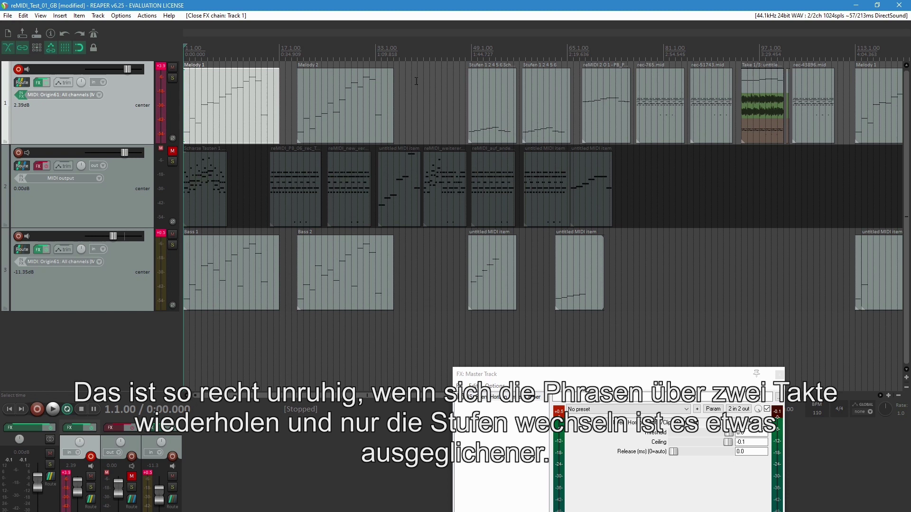
pyautogui.click(414, 80)
pyautogui.click(297, 49)
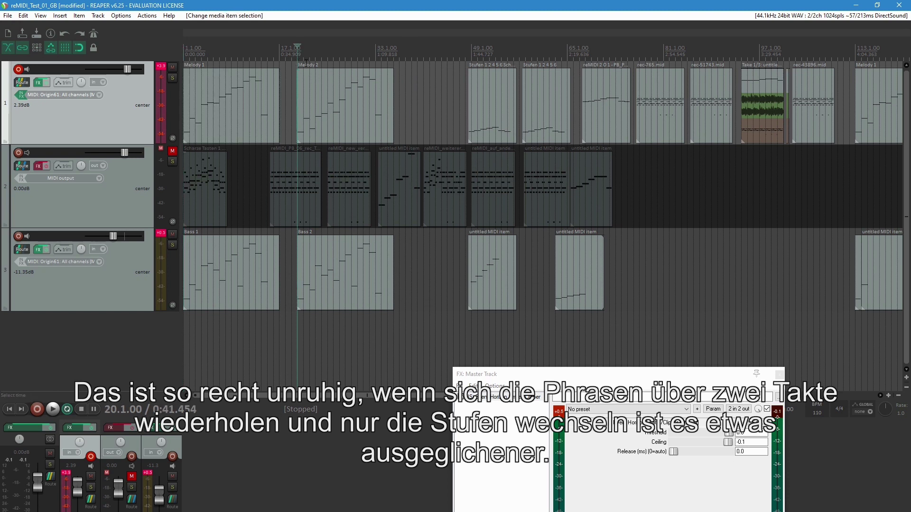
pyautogui.doubleClick(319, 89)
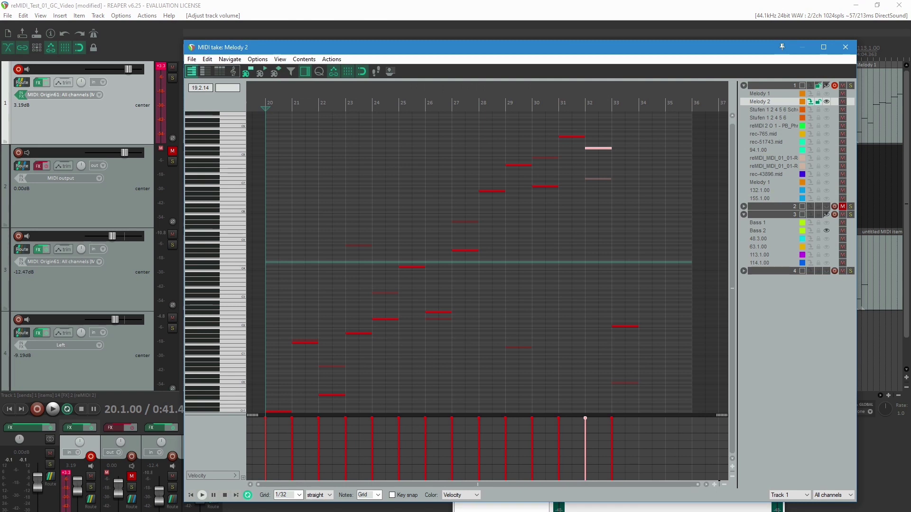
pyautogui.click(203, 495)
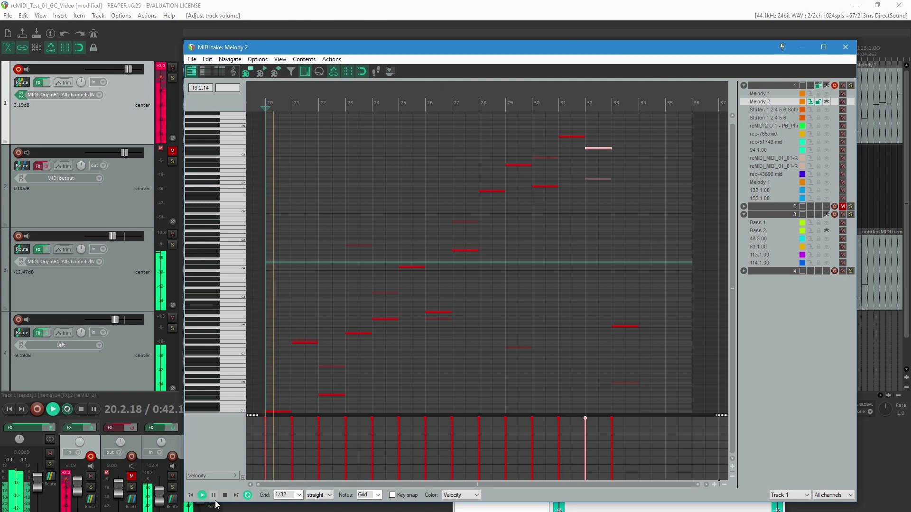